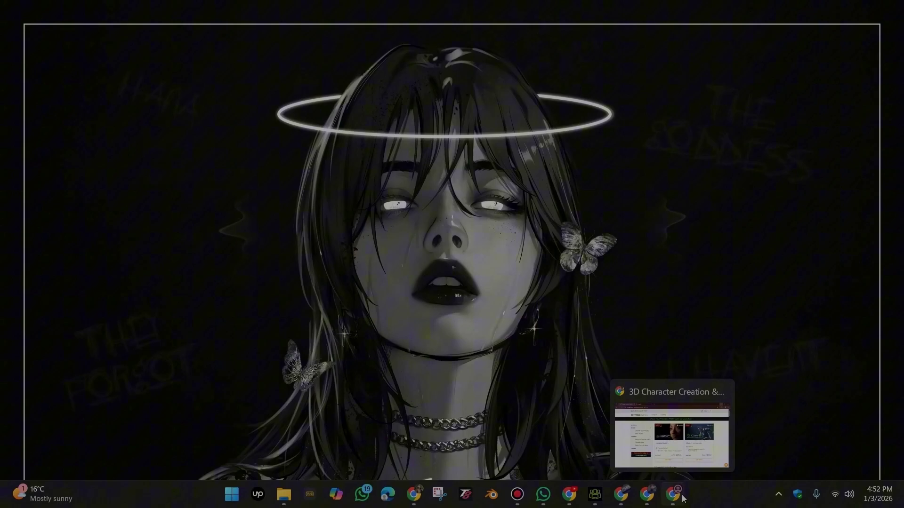
Bring the Reallusion store window forward and scroll through the software bundles.
click(678, 494)
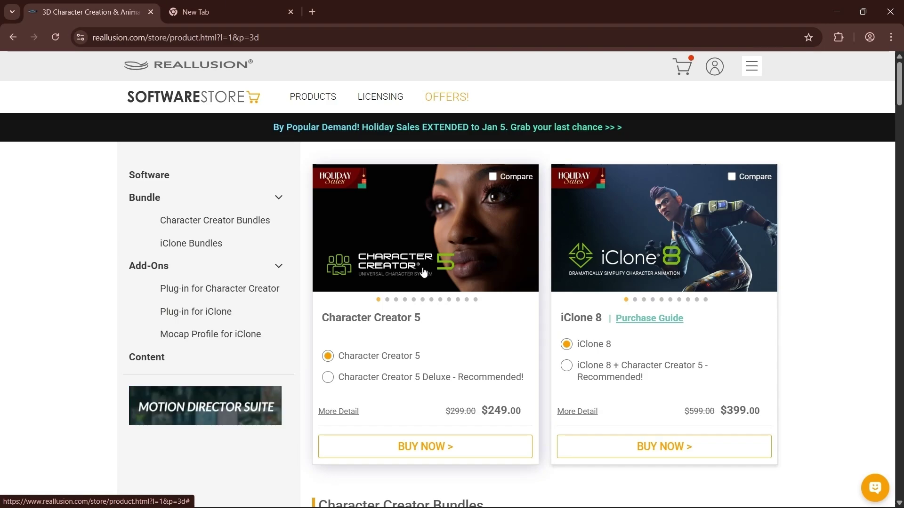
scroll(405, 265, down, 5)
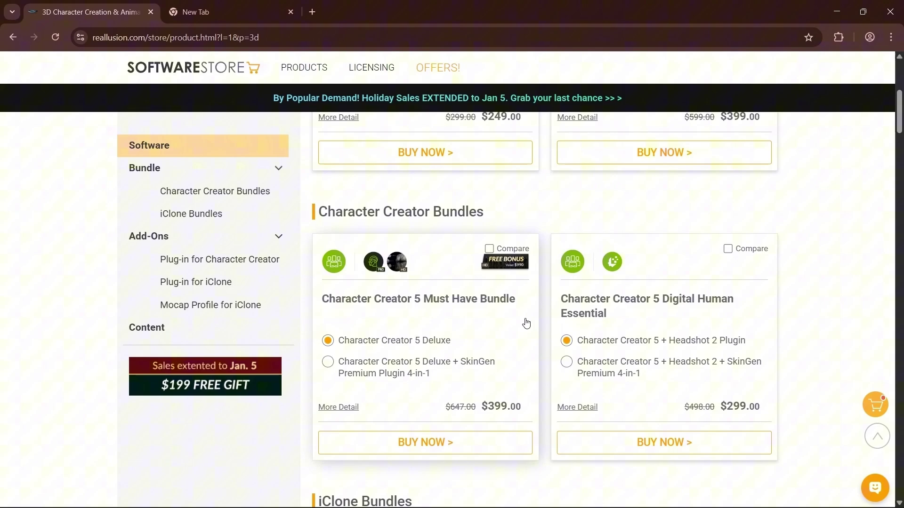
scroll(527, 323, down, 3)
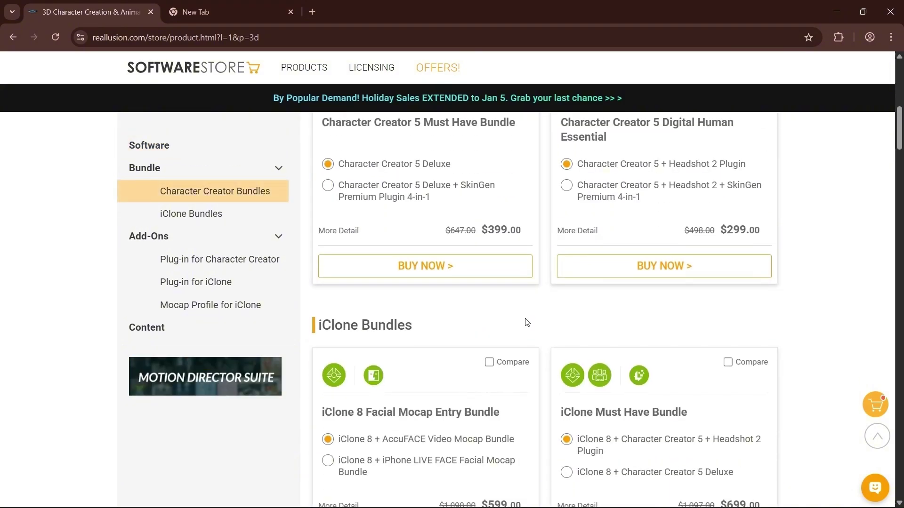
scroll(526, 323, up, 5)
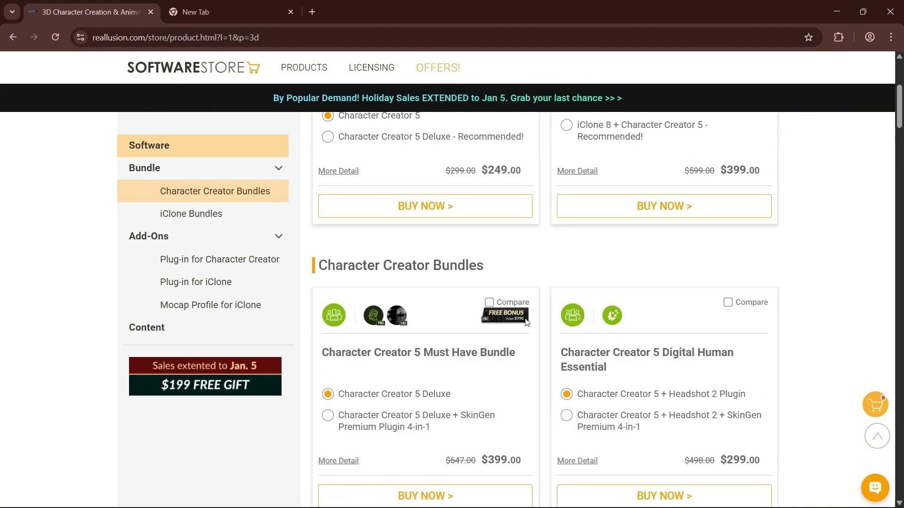
scroll(526, 320, up, 3)
scroll(524, 319, up, 1)
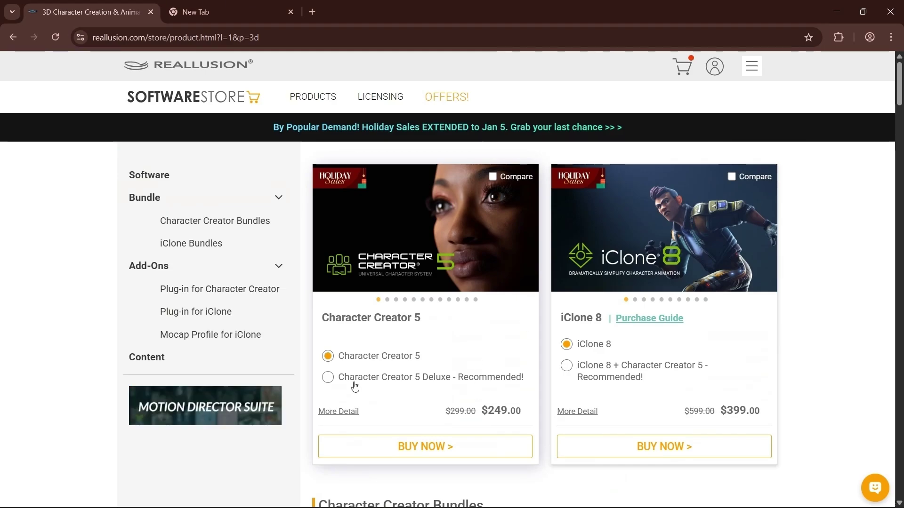
Check the Character Creator 5 Deluxe price, then reselect standard Character Creator 5.
click(329, 379)
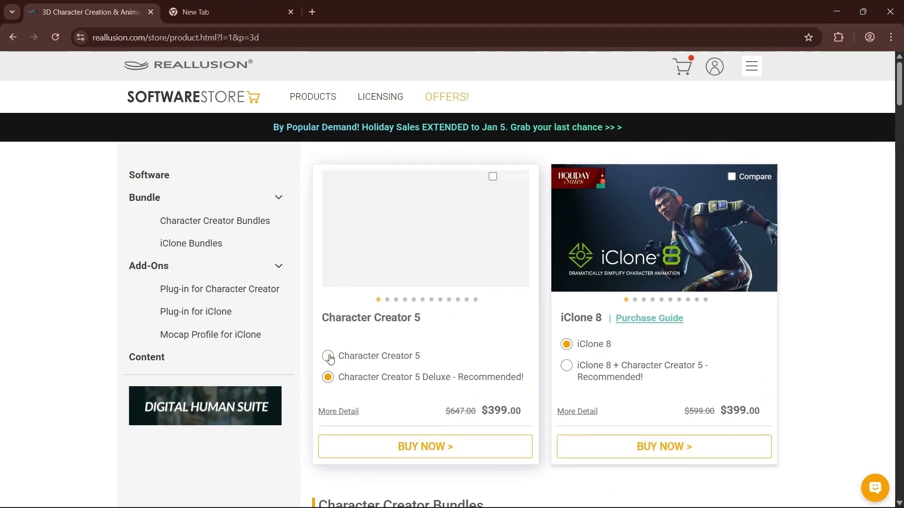
click(328, 356)
scroll(754, 424, down, 2)
scroll(732, 371, down, 2)
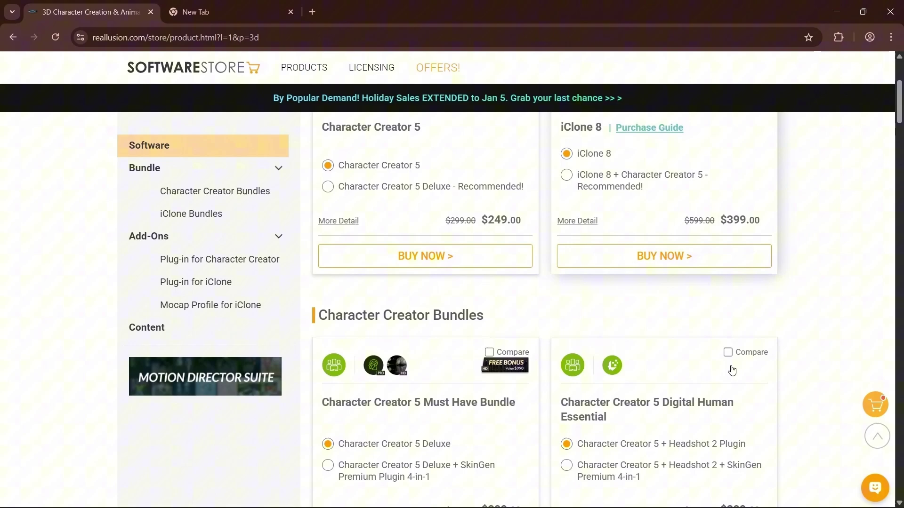
scroll(732, 371, down, 2)
scroll(669, 384, up, 2)
scroll(669, 385, up, 2)
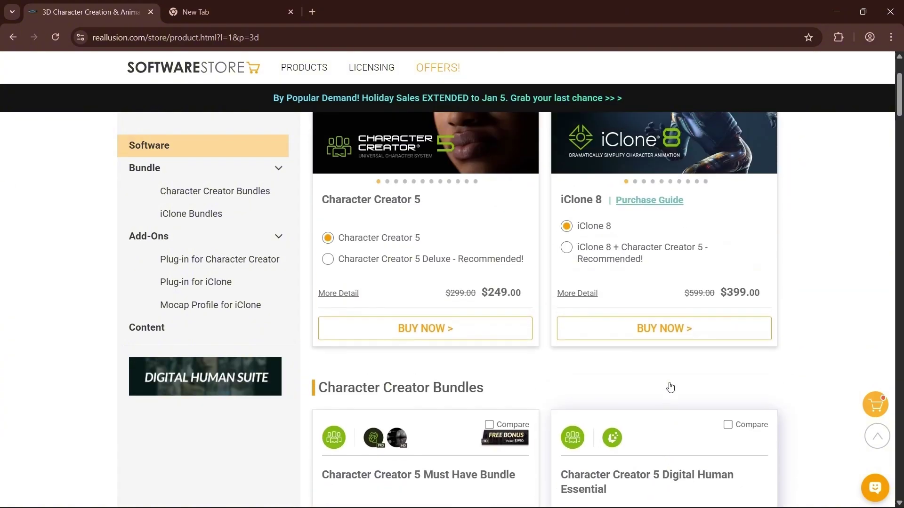
scroll(671, 385, up, 2)
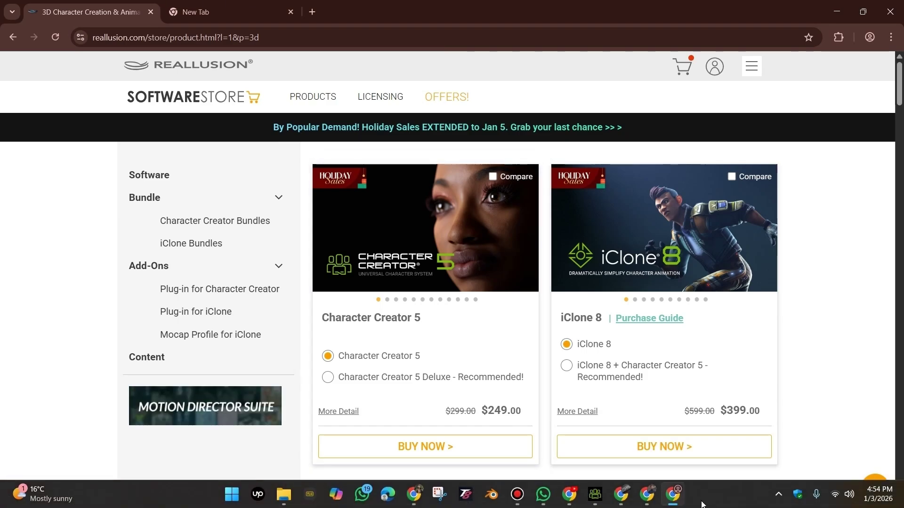
Search Google for 'Zohraiz'.
click(649, 500)
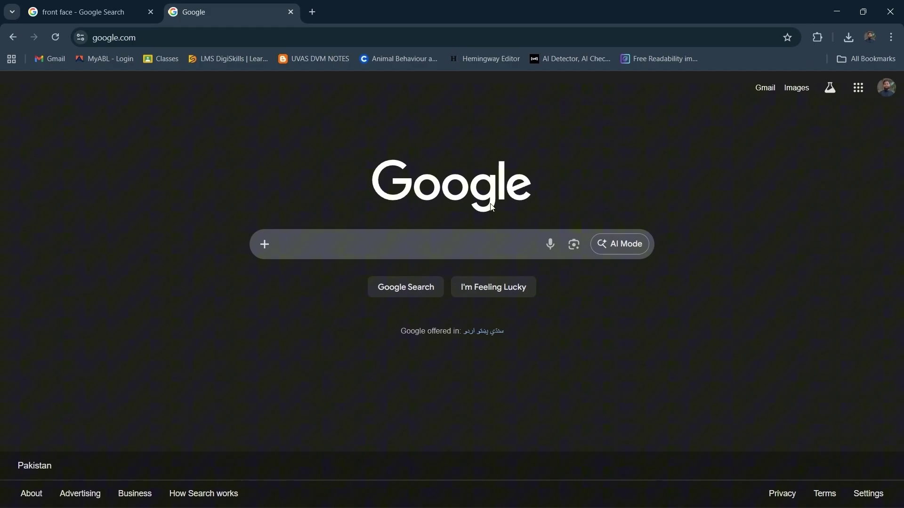
click(459, 243)
text(zoh)
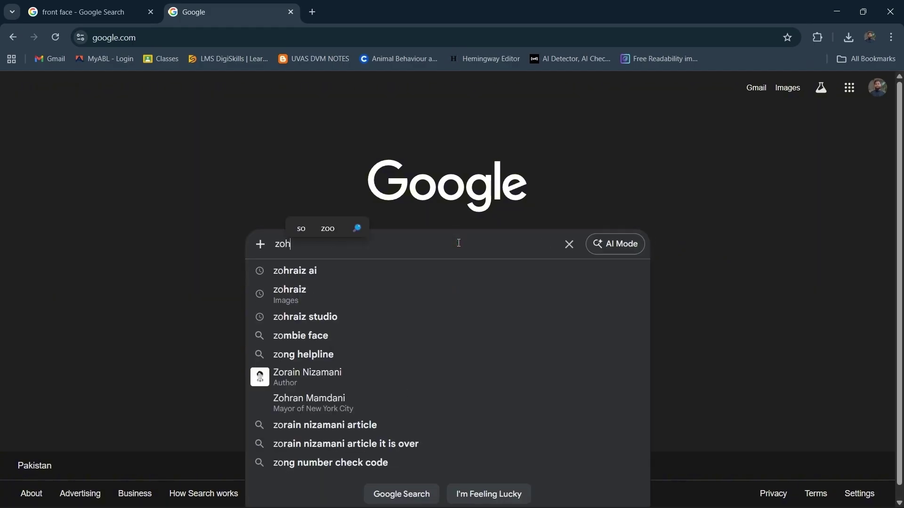
text(ra)
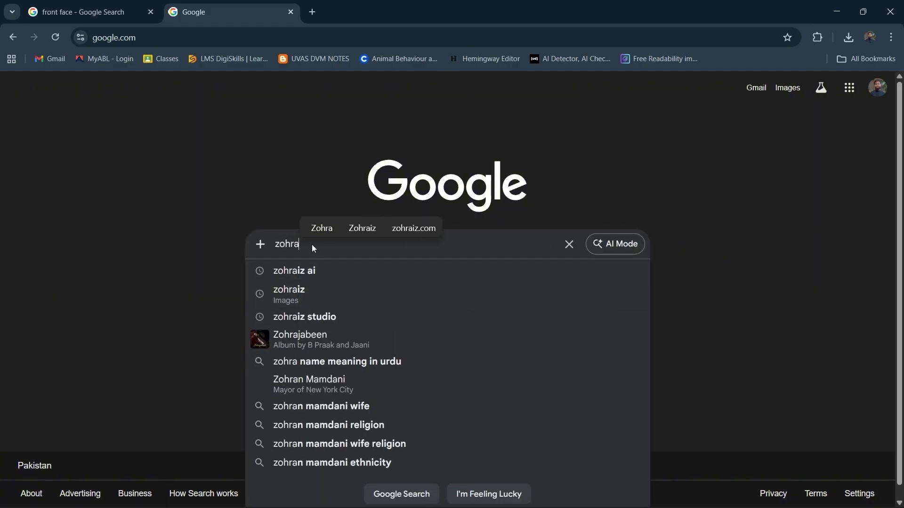
click(351, 230)
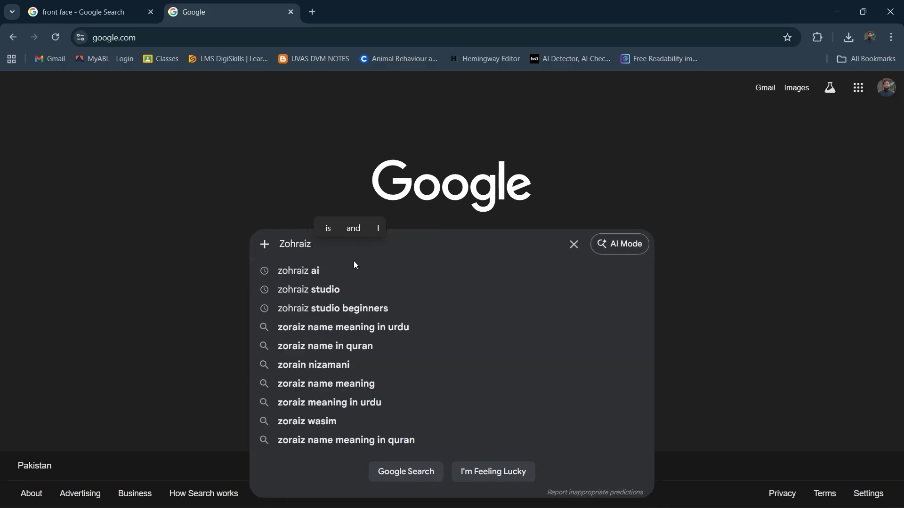
key(Return)
scroll(100, 270, down, 4)
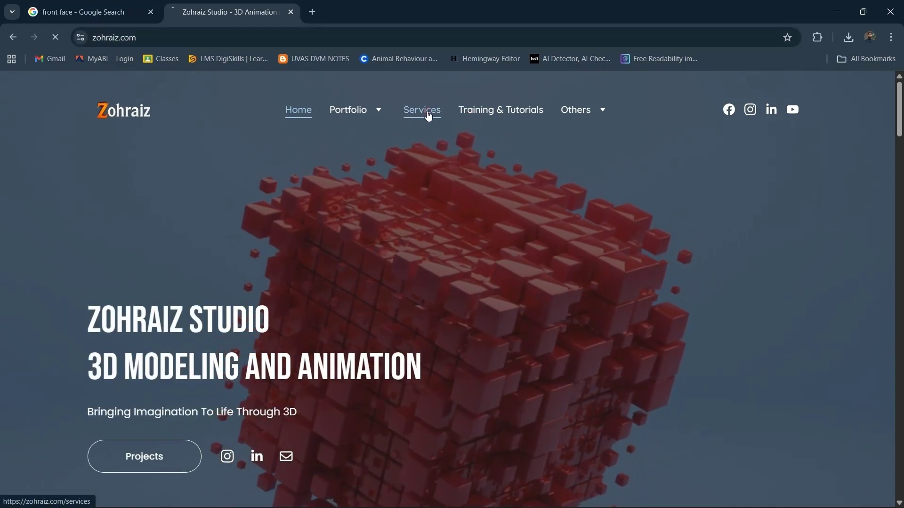
Open the Zohraiz Studio Services page and read down to the AI Human 3D Model Generator.
click(427, 113)
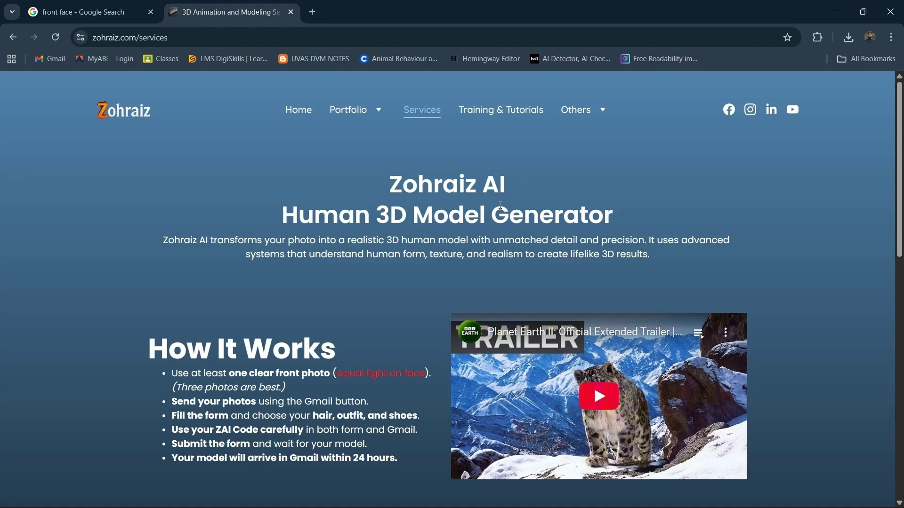
scroll(562, 210, down, 1)
scroll(423, 226, down, 2)
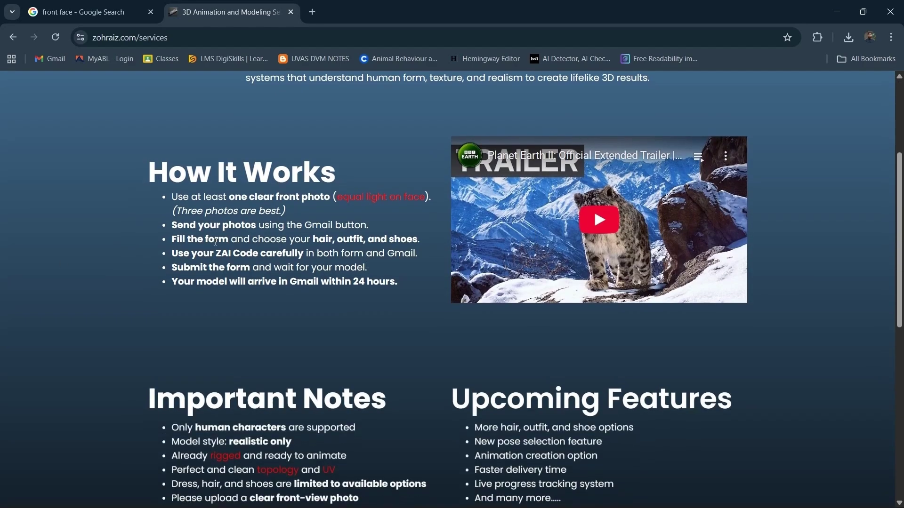
scroll(302, 240, down, 1)
scroll(253, 245, down, 5)
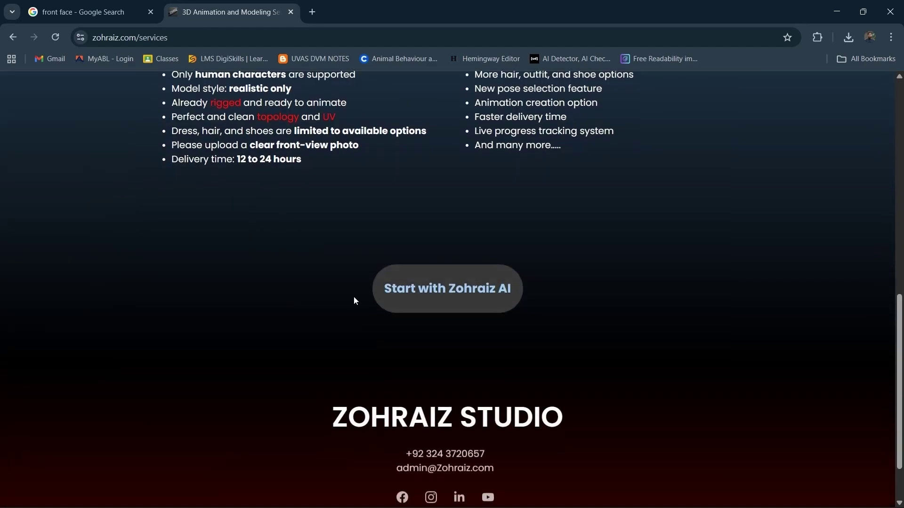
Open the Zohraiz AI generator, enter the guest password, and look over the Start Creation form.
click(460, 289)
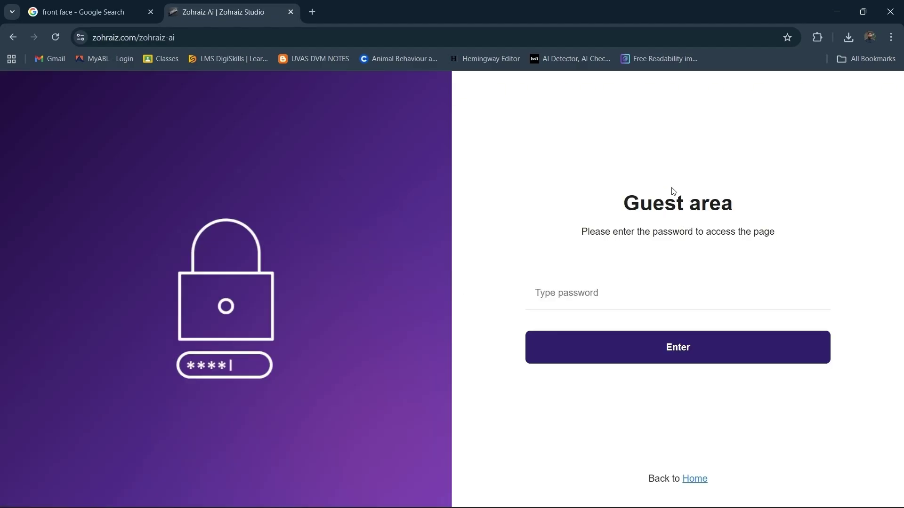
click(578, 293)
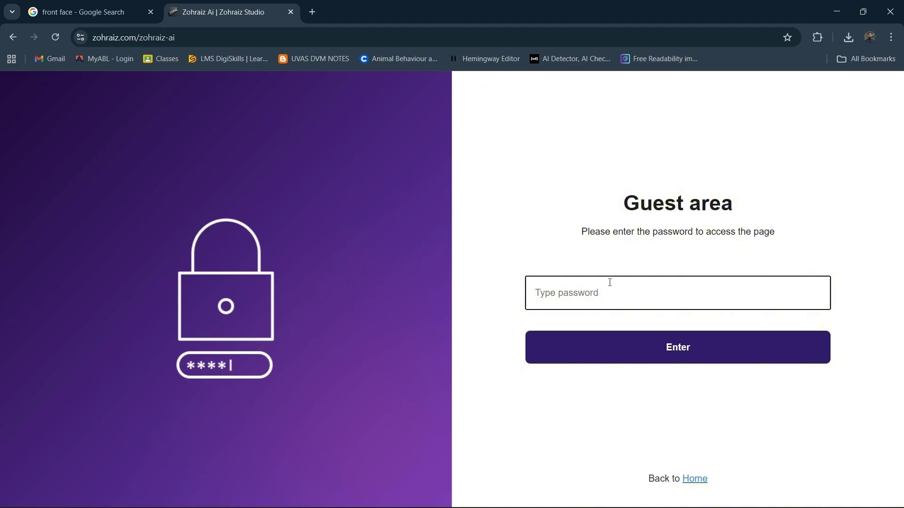
key(Return)
key(Return)
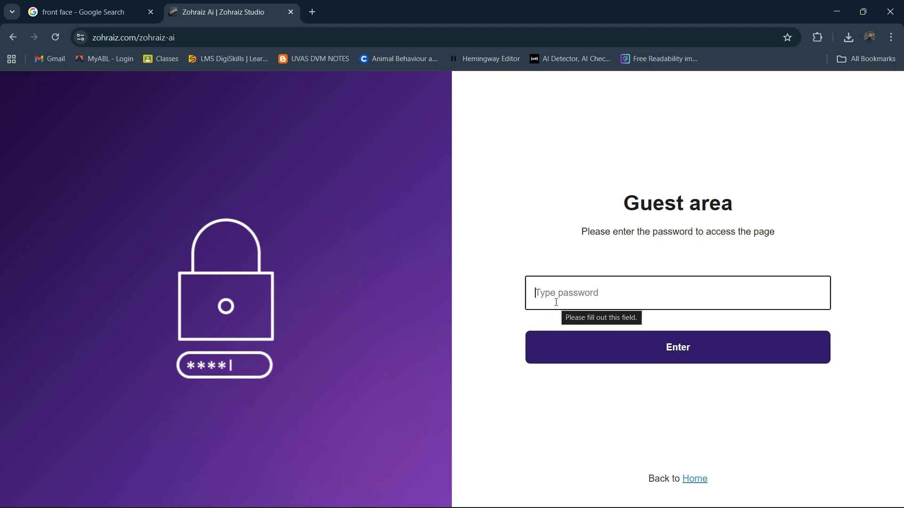
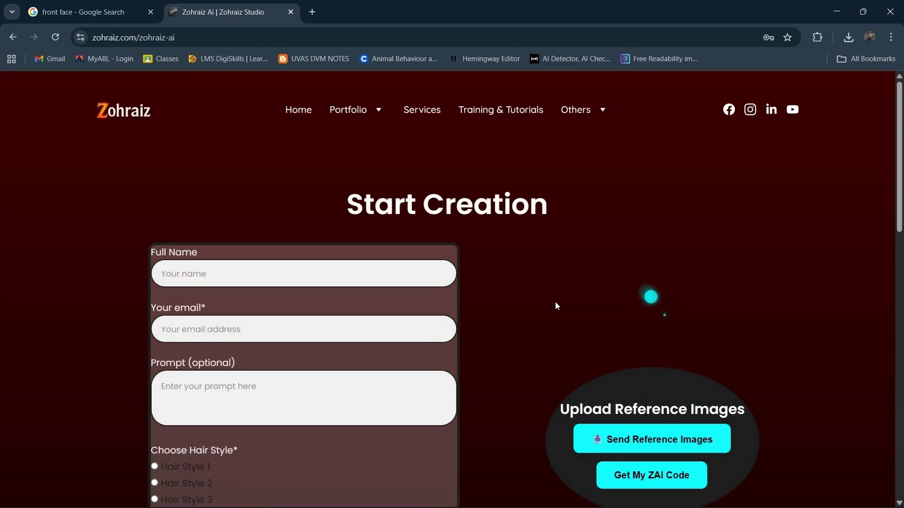
scroll(558, 296, down, 1)
scroll(521, 303, down, 3)
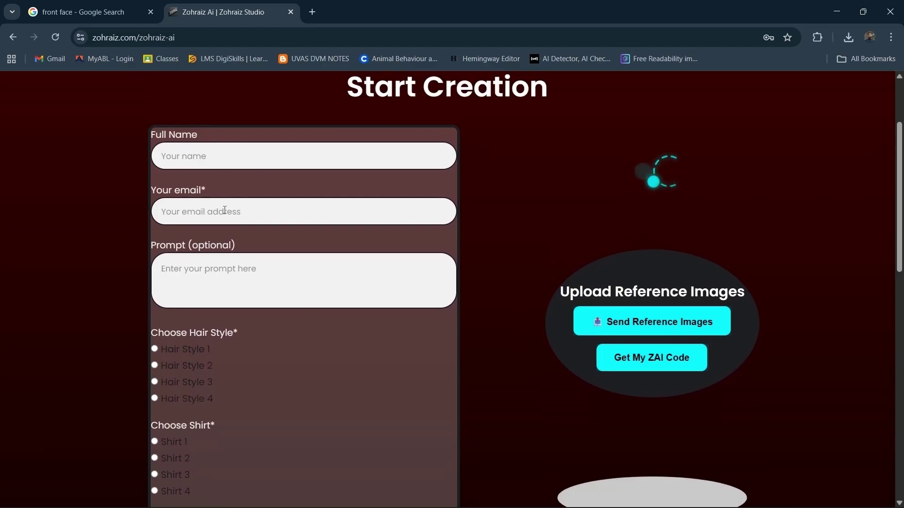
scroll(266, 251, down, 3)
scroll(259, 306, down, 5)
scroll(264, 395, down, 3)
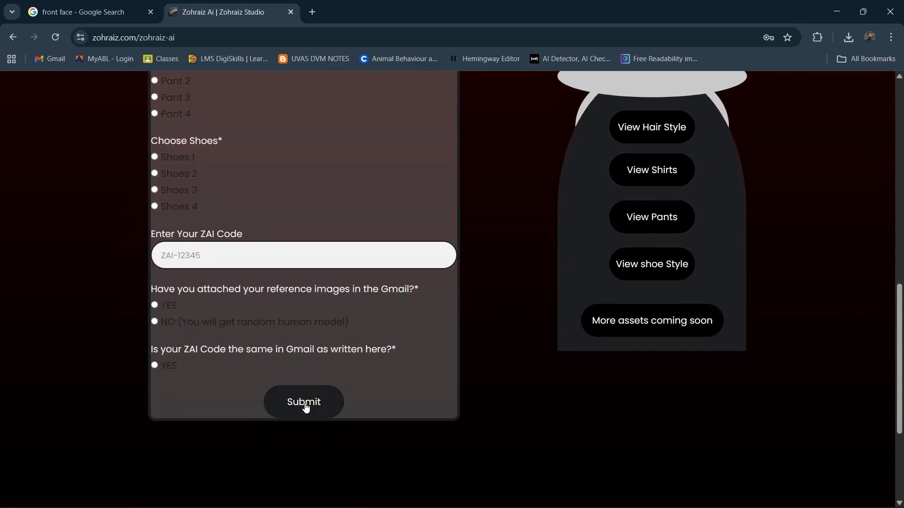
scroll(347, 395, up, 7)
scroll(471, 306, up, 2)
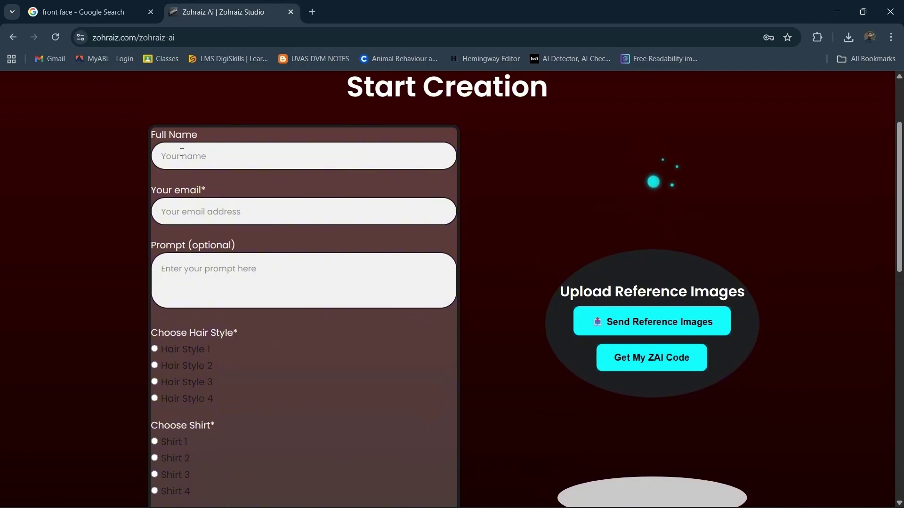
Fill in the full name and the saved email address on the form.
click(273, 159)
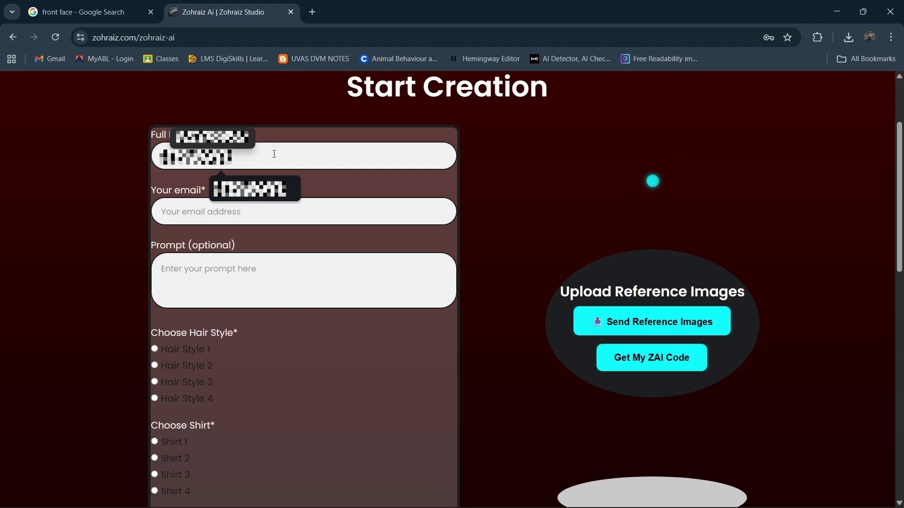
mouse_move(251, 188)
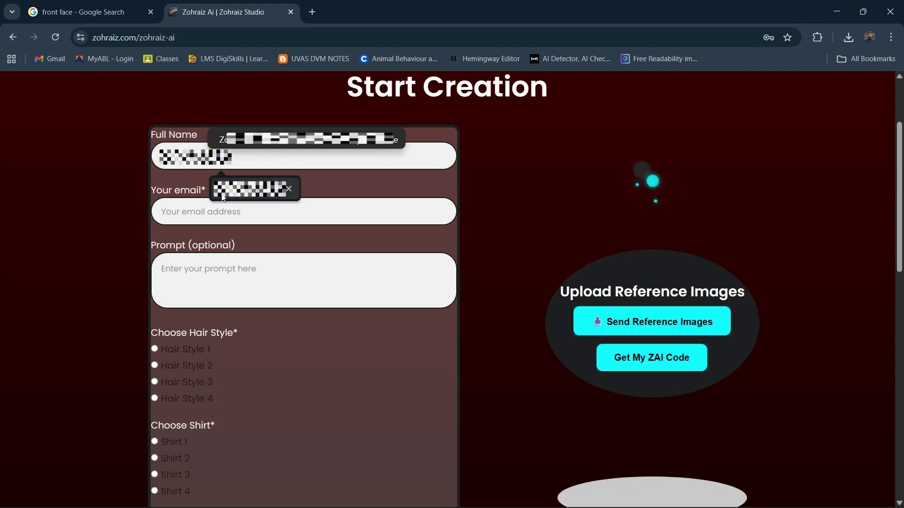
click(178, 213)
click(231, 238)
scroll(181, 207, down, 1)
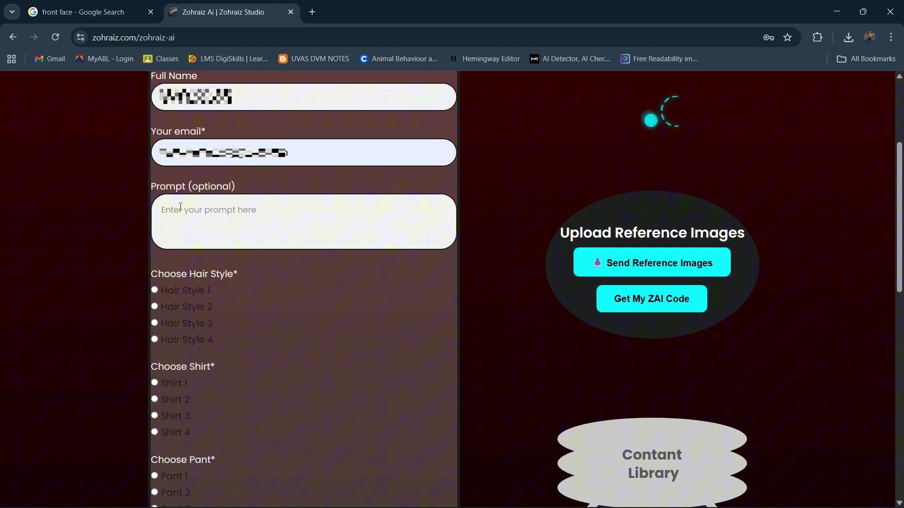
Enter the prompt 'i need a male character'.
click(187, 151)
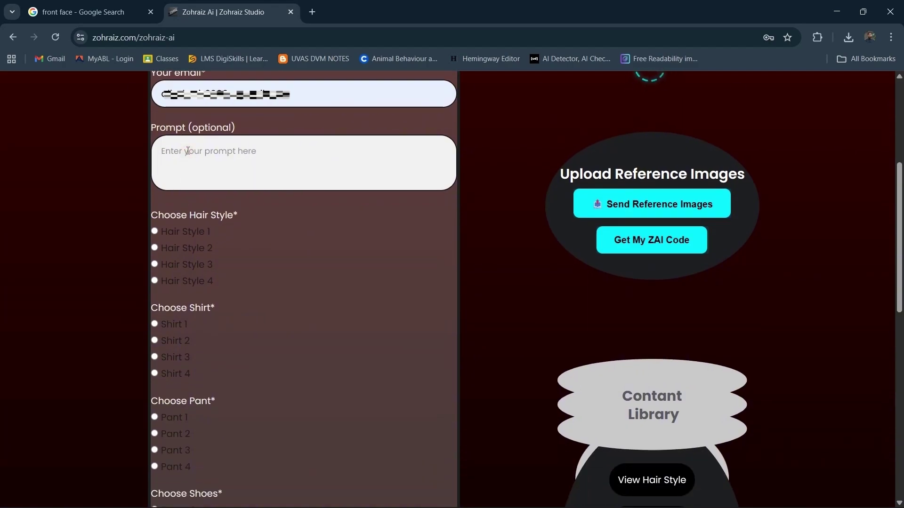
text(i n)
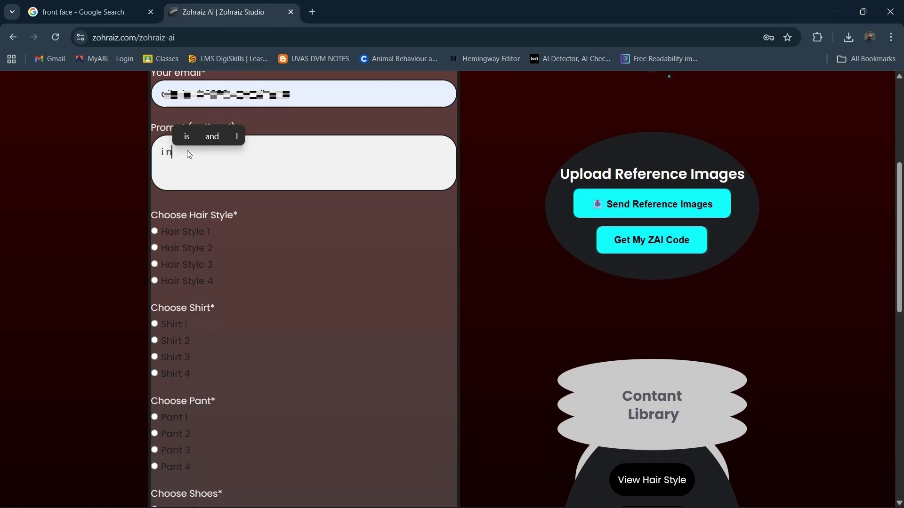
text(eed a ma)
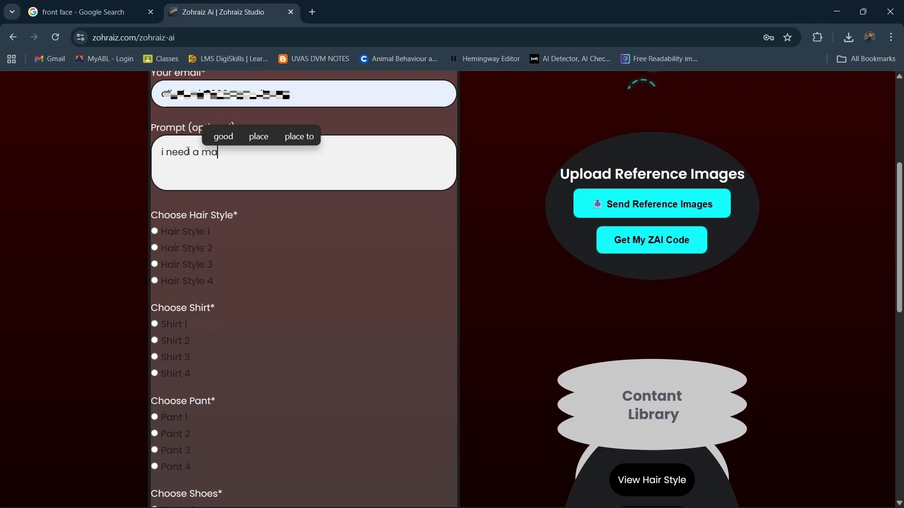
text(le chara)
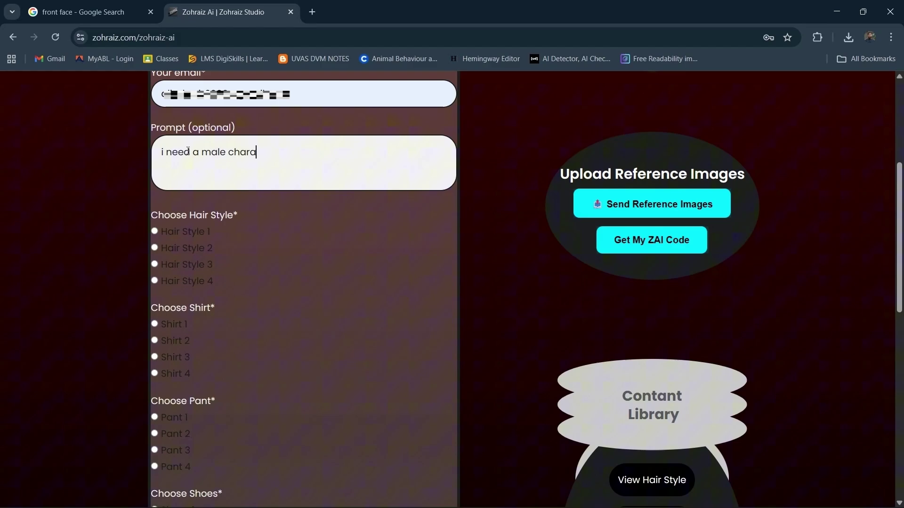
text(cter)
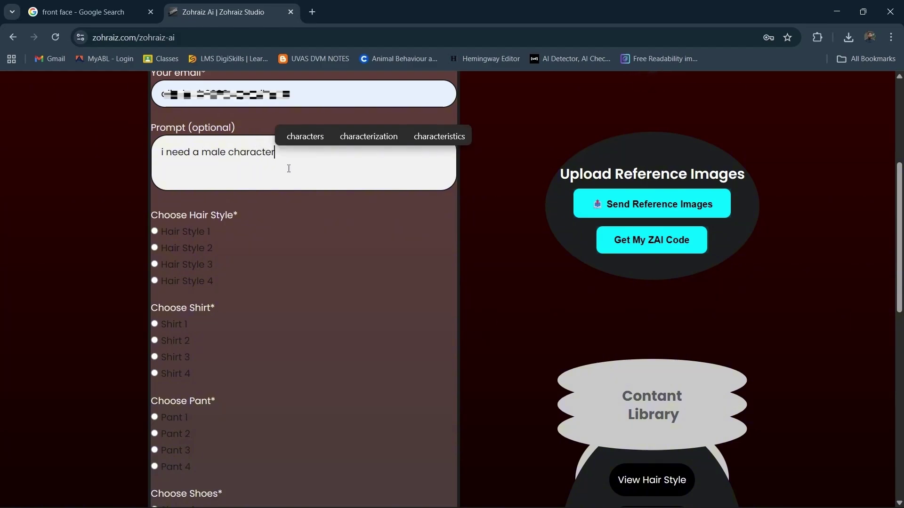
scroll(277, 172, down, 1)
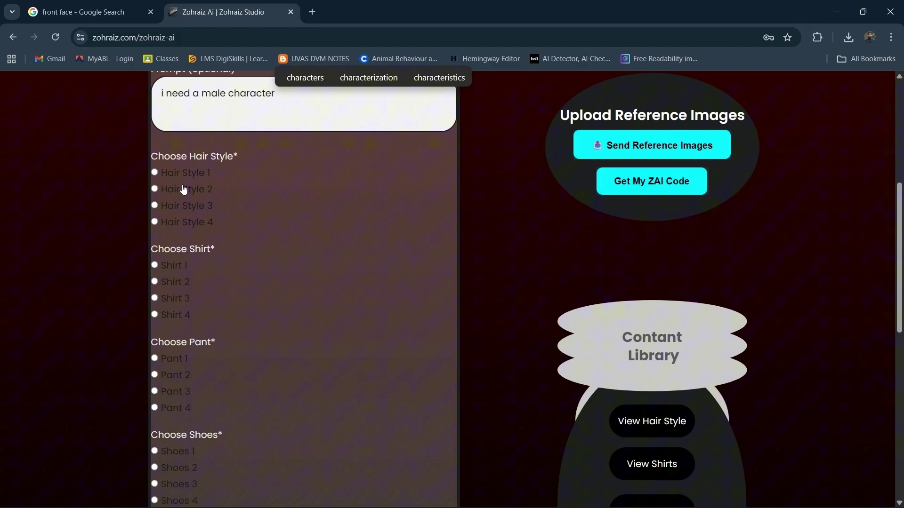
scroll(670, 333, down, 2)
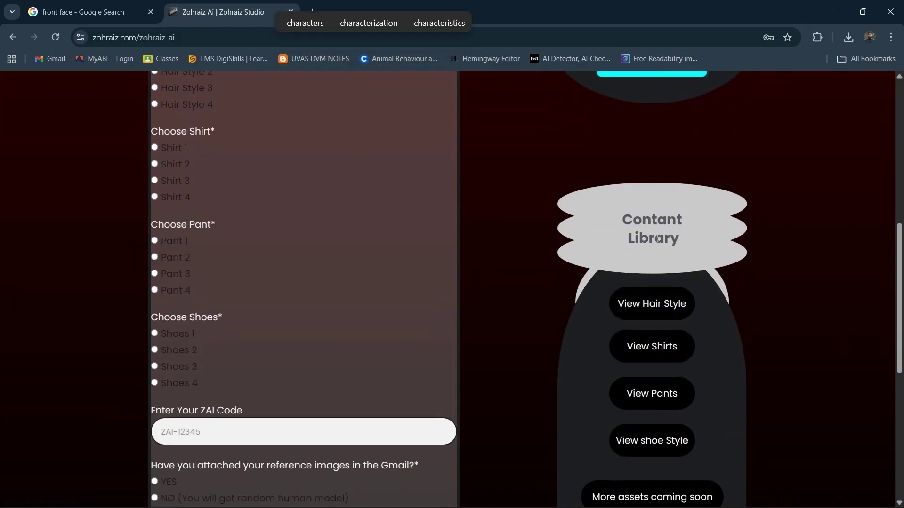
Browse the hair style gallery and return to the request form.
scroll(661, 233, down, 1)
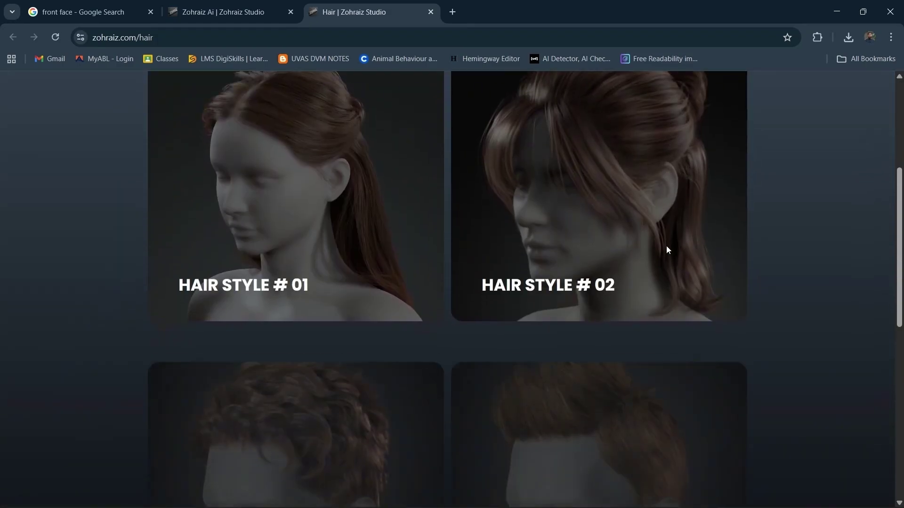
scroll(669, 250, down, 5)
scroll(666, 246, down, 4)
scroll(583, 304, up, 2)
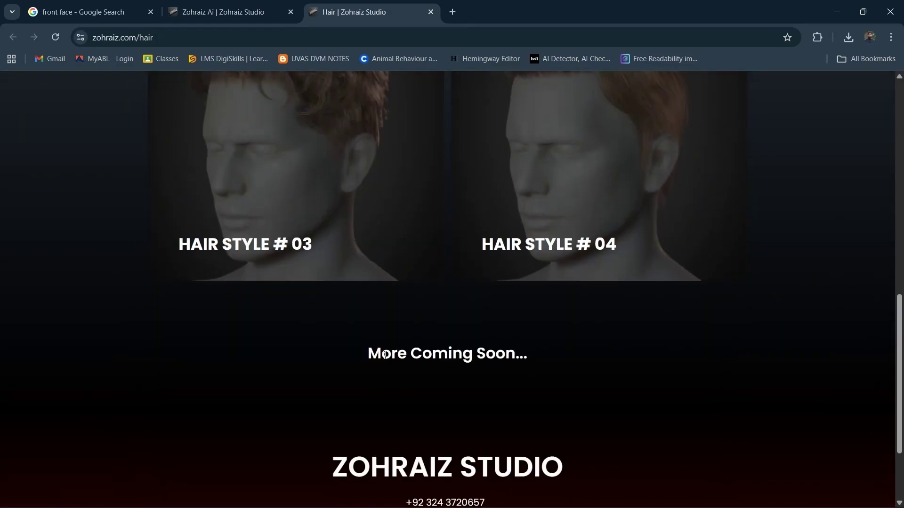
scroll(460, 361, up, 2)
scroll(350, 264, up, 1)
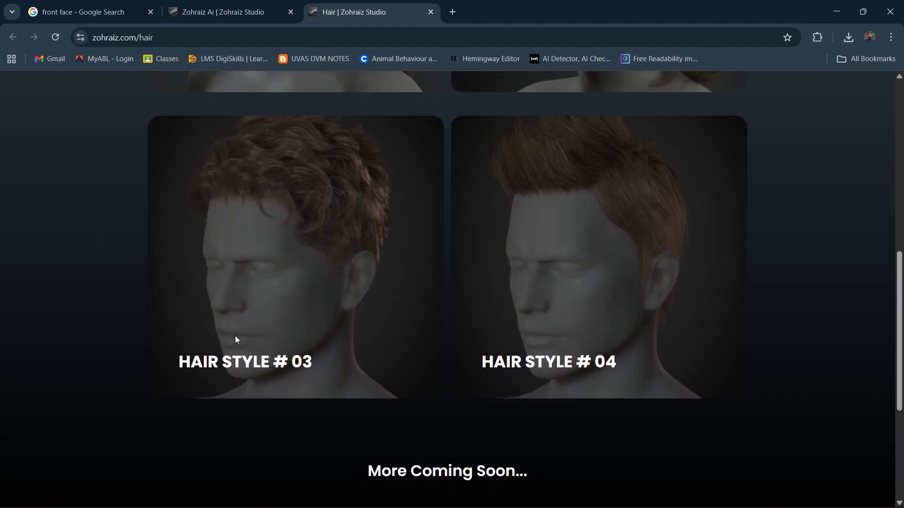
scroll(237, 339, up, 4)
scroll(266, 283, up, 2)
scroll(618, 203, down, 2)
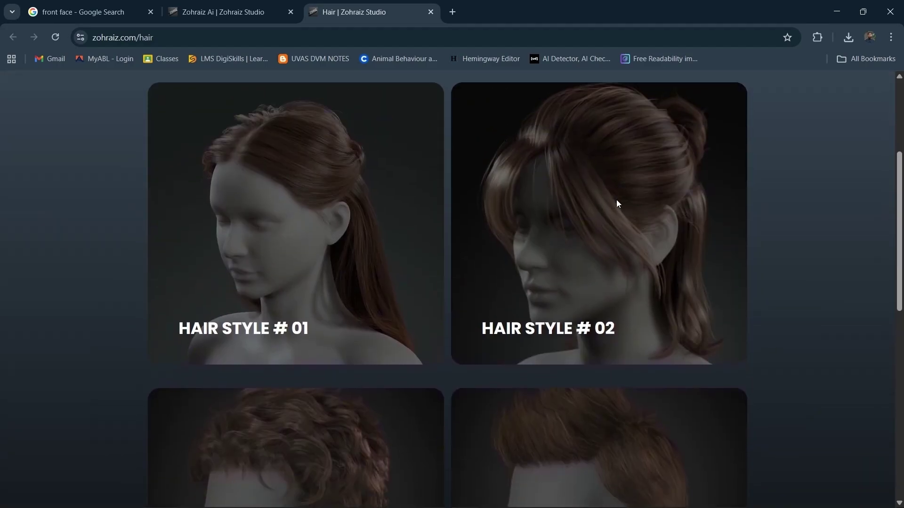
scroll(304, 248, down, 4)
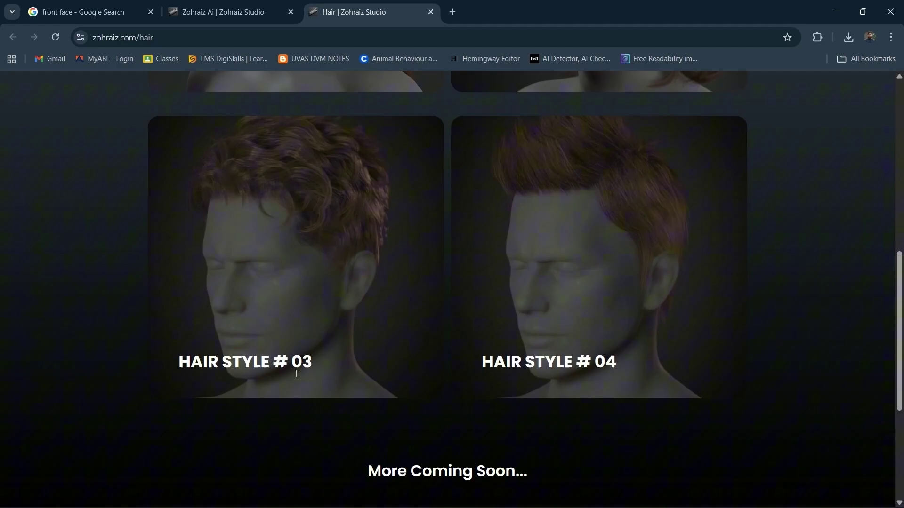
click(207, 9)
scroll(186, 239, up, 3)
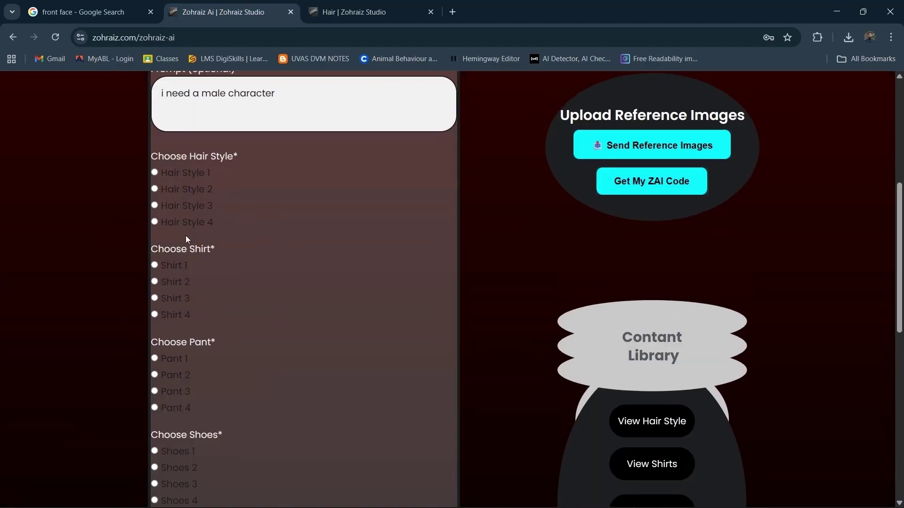
Recheck the hair gallery and choose Hair Style 3.
click(372, 5)
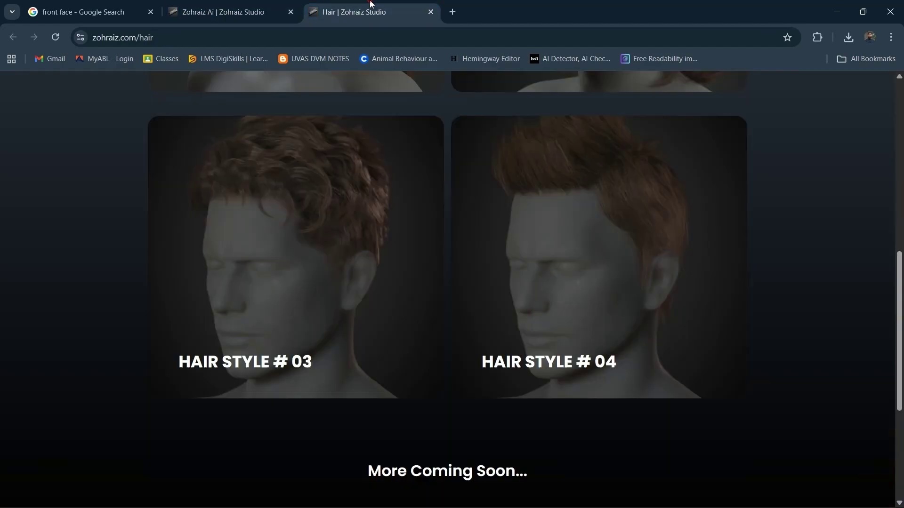
click(261, 13)
click(154, 209)
scroll(155, 211, down, 1)
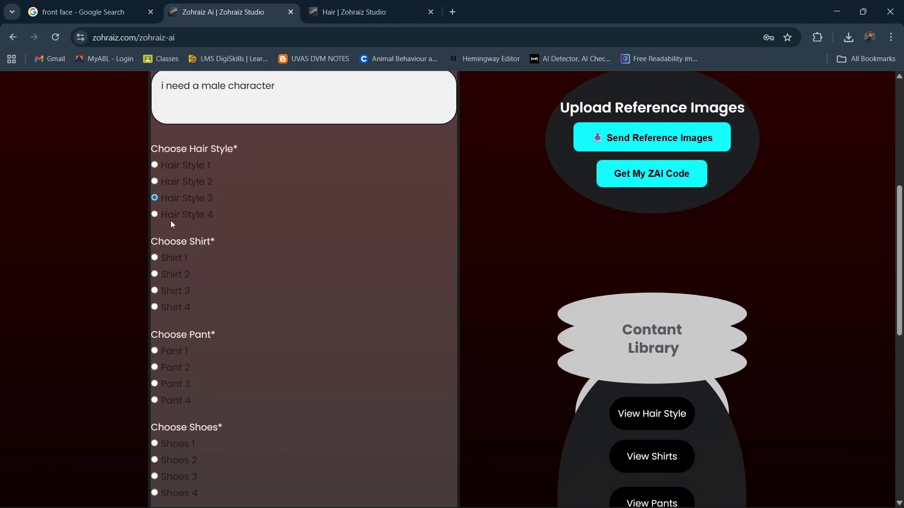
Preview the shirt gallery and come back to the request form.
click(673, 408)
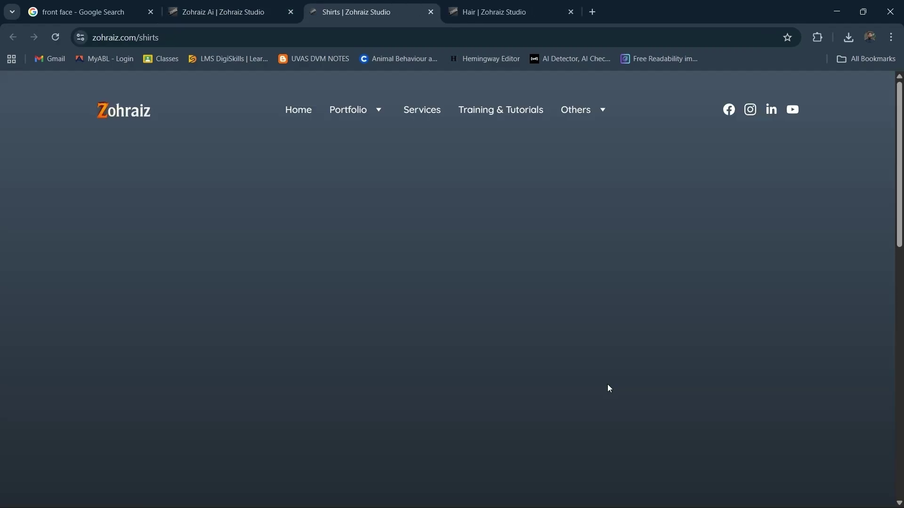
scroll(490, 342, down, 3)
scroll(502, 345, down, 2)
scroll(502, 344, down, 5)
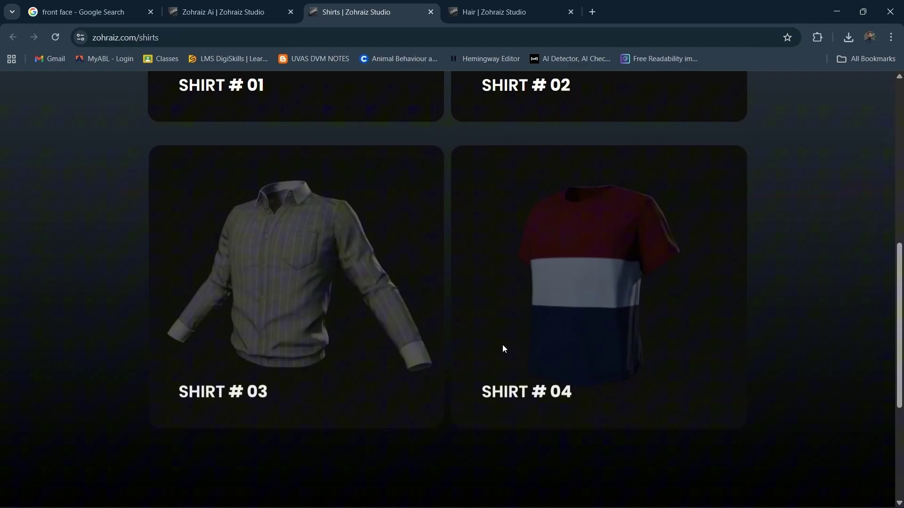
click(230, 11)
scroll(184, 285, down, 1)
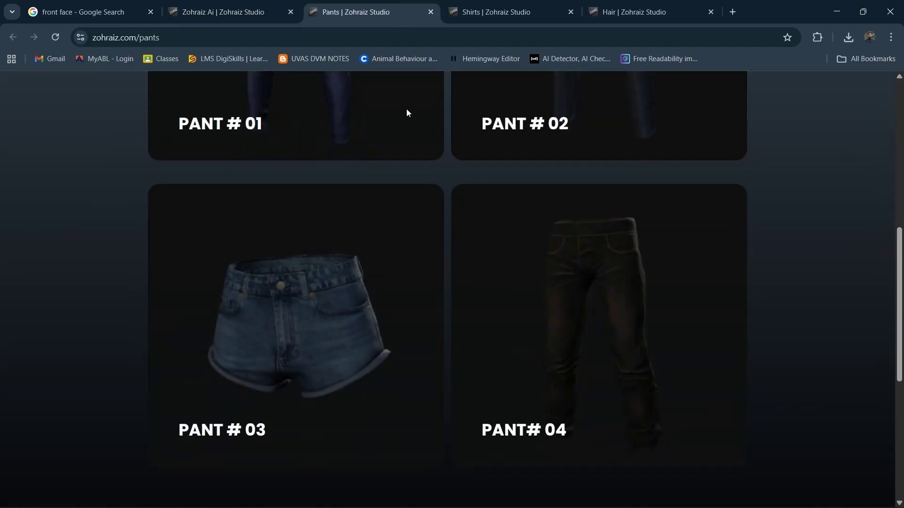
click(230, 12)
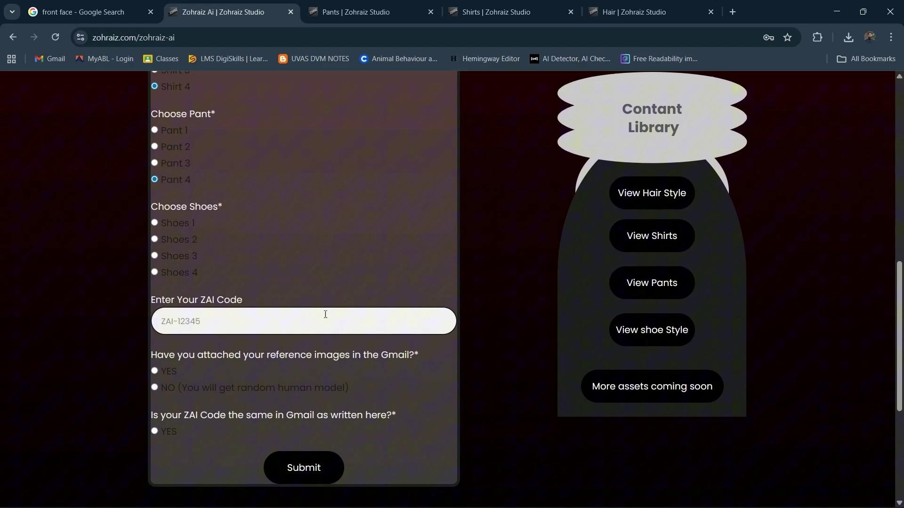
Preview the shoe style gallery and choose Shoes 4.
click(673, 332)
scroll(441, 321, down, 5)
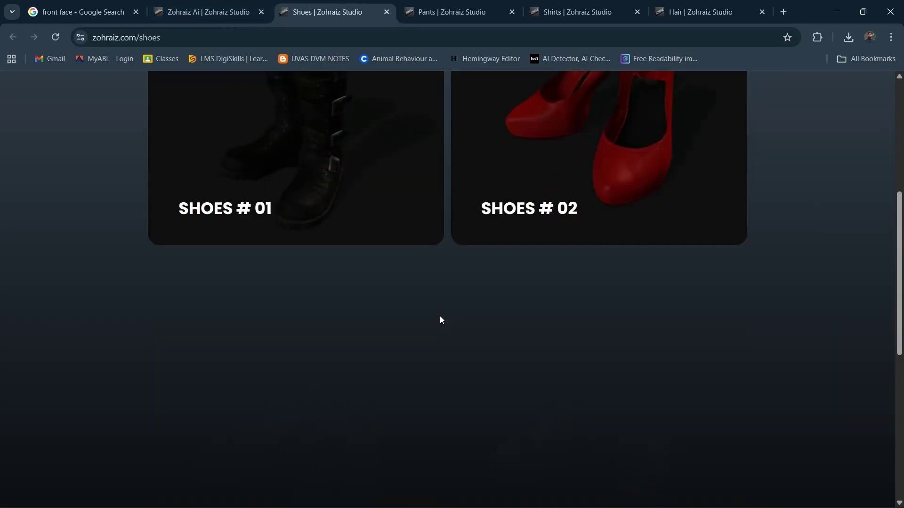
scroll(442, 320, down, 2)
click(191, 5)
click(155, 266)
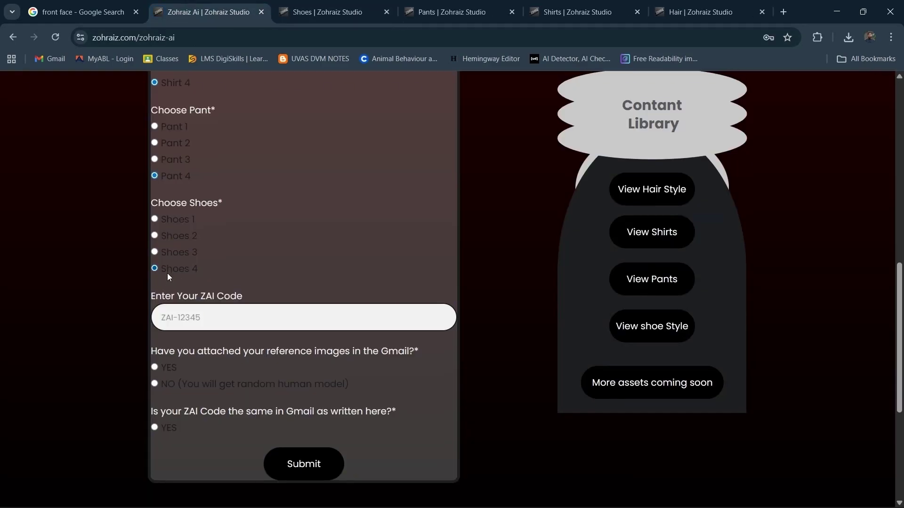
Review the outfit selections and reopen the shoe catalogue for comparison.
scroll(167, 273, up, 3)
scroll(227, 256, up, 3)
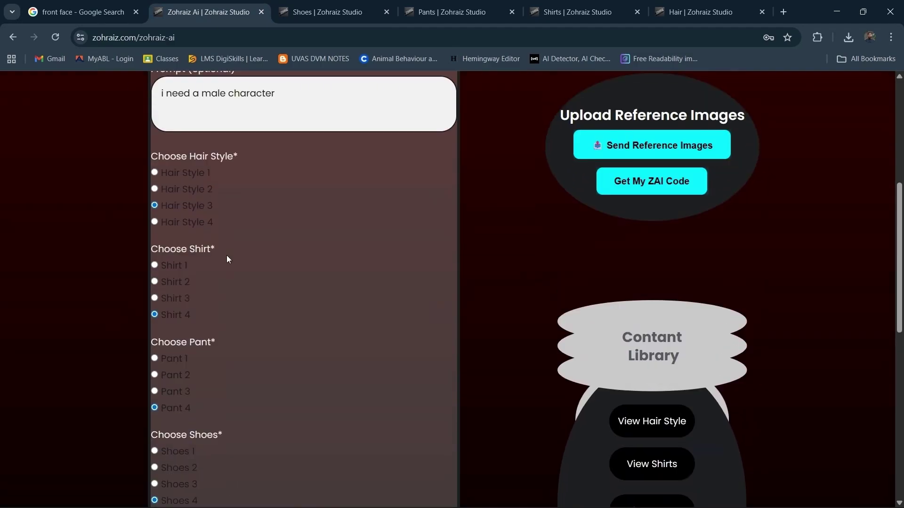
scroll(227, 255, down, 3)
scroll(392, 276, up, 3)
scroll(393, 278, up, 1)
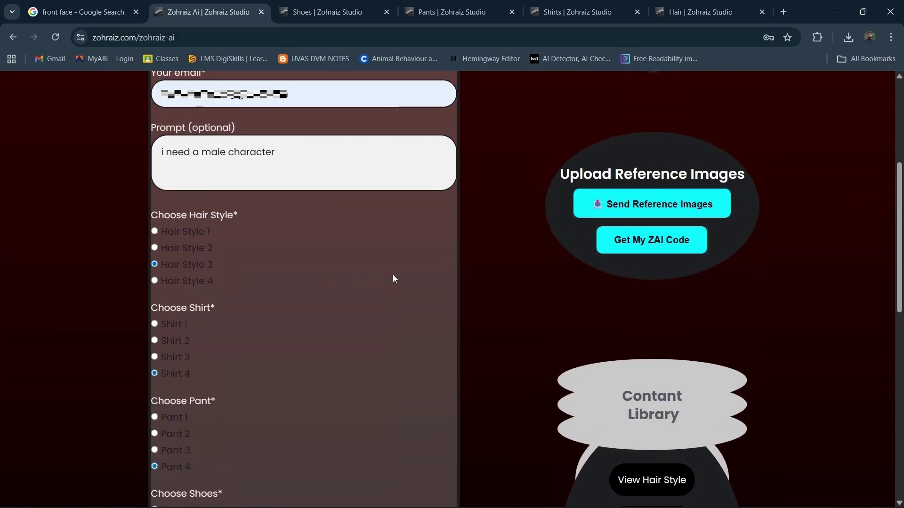
scroll(394, 278, down, 1)
scroll(623, 330, down, 3)
key(ctrl+Tab)
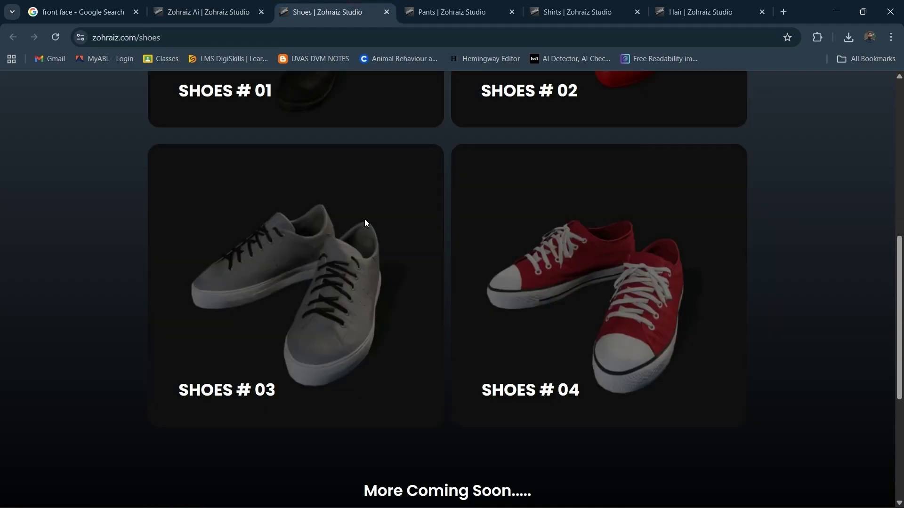
scroll(364, 235, up, 3)
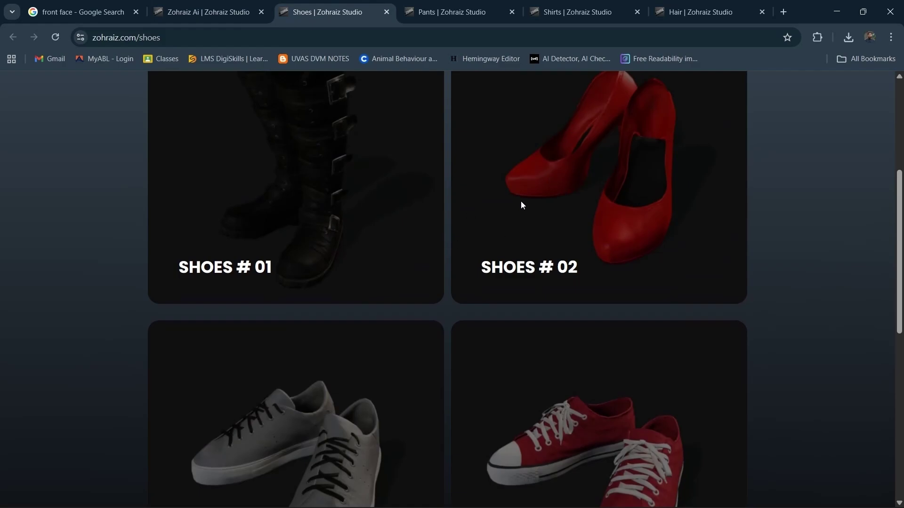
Return to the request form and generate a personal ZAI code.
click(222, 14)
scroll(311, 281, down, 4)
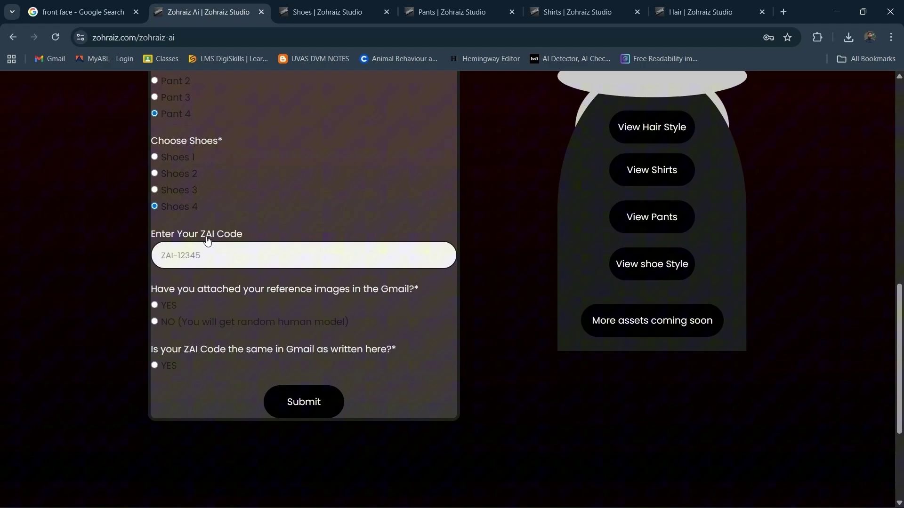
click(375, 258)
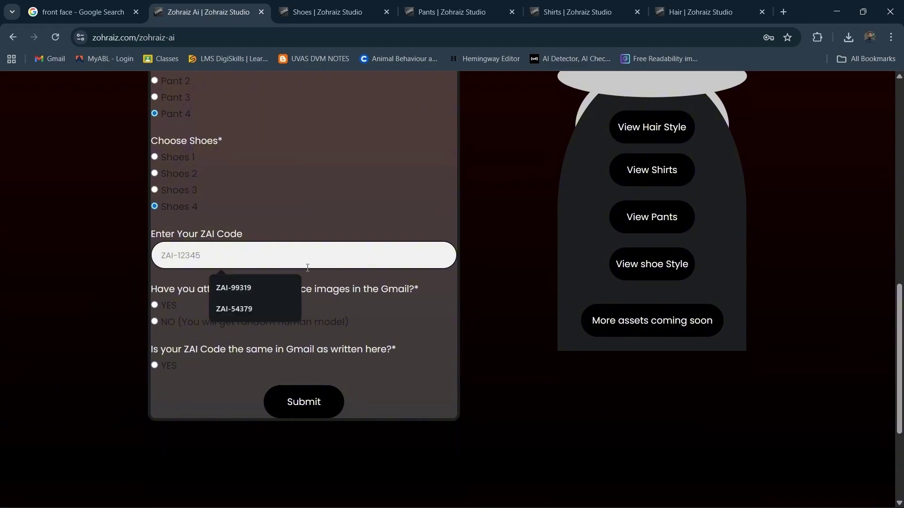
scroll(307, 267, up, 6)
scroll(307, 268, up, 3)
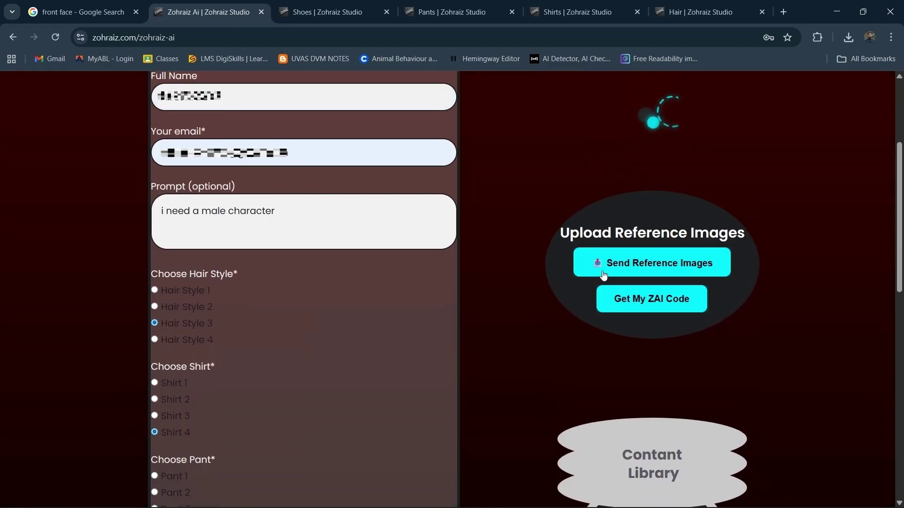
click(650, 303)
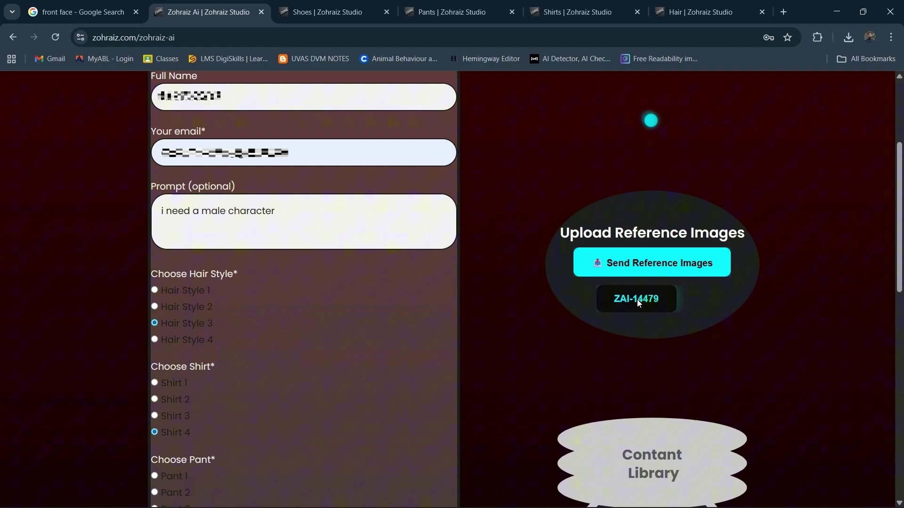
scroll(639, 304, down, 4)
click(267, 487)
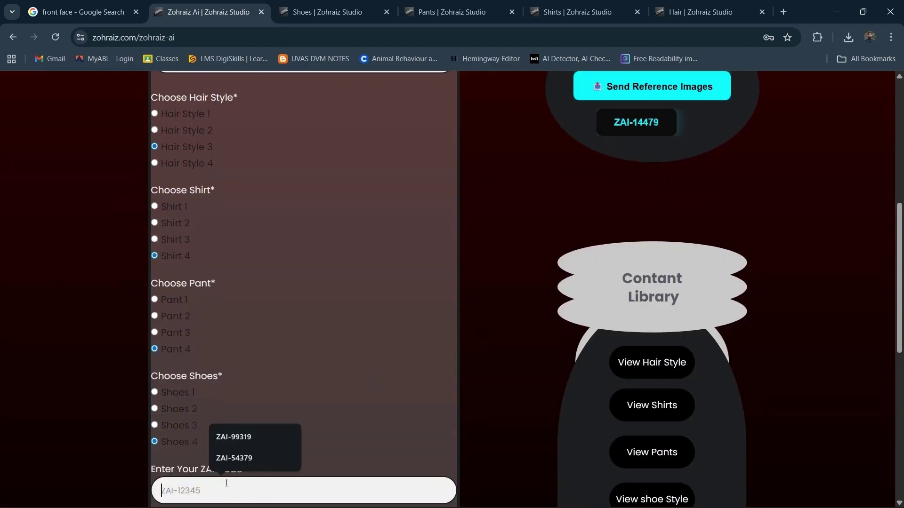
text(ZAI-)
text(144)
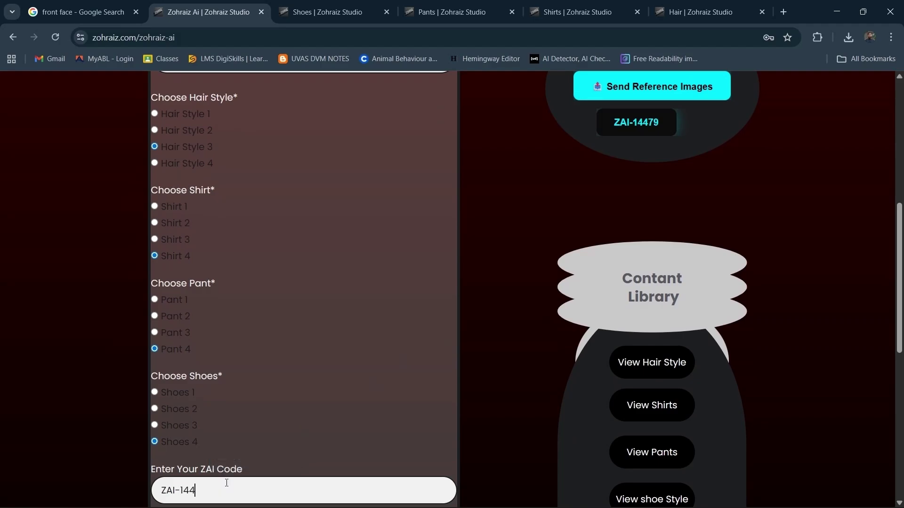
text(79)
scroll(197, 471, down, 1)
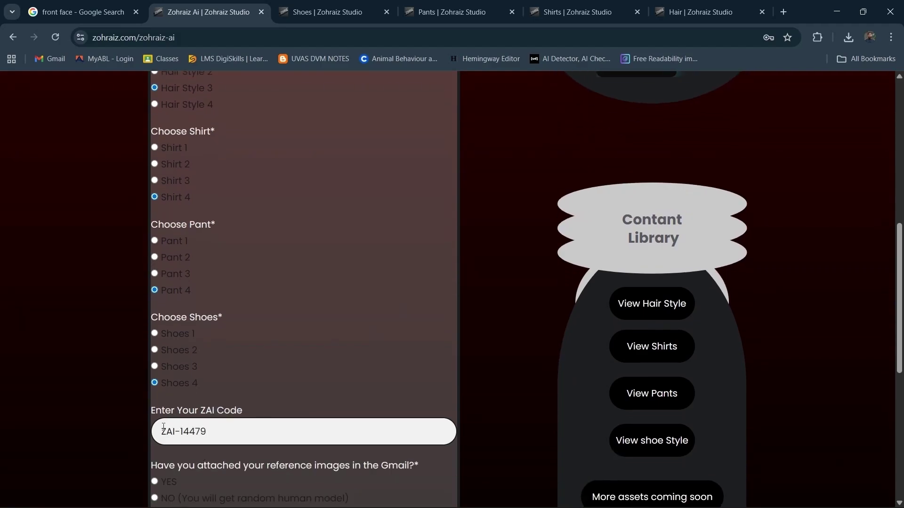
triple_click(182, 430)
right_click(187, 437)
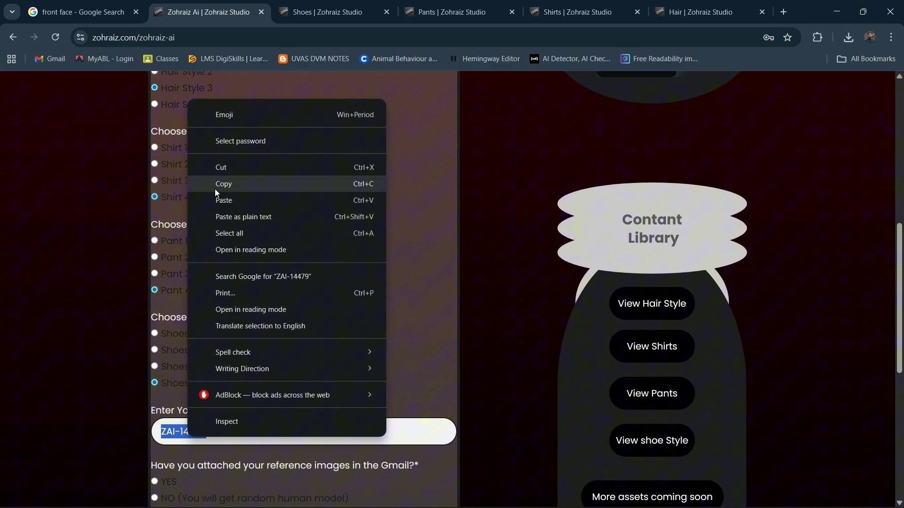
click(225, 185)
scroll(314, 363, down, 3)
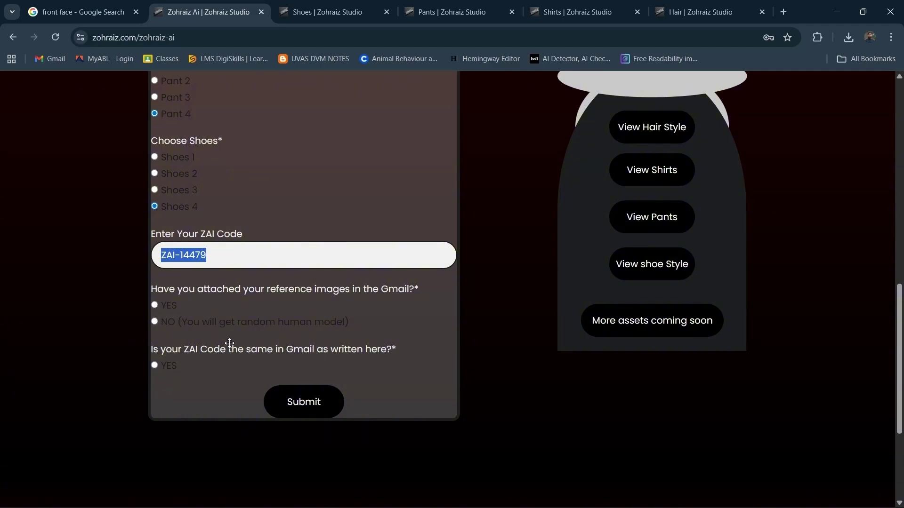
scroll(302, 299, up, 2)
scroll(302, 299, up, 7)
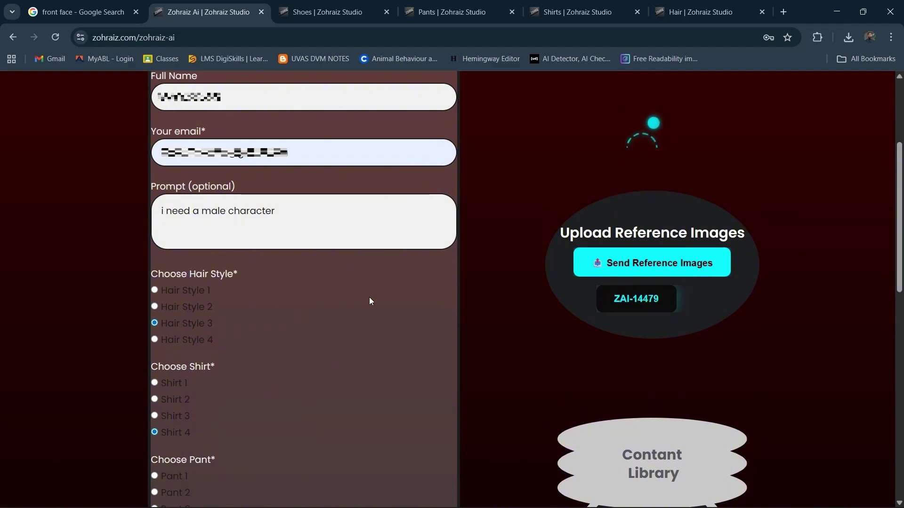
scroll(285, 351, up, 2)
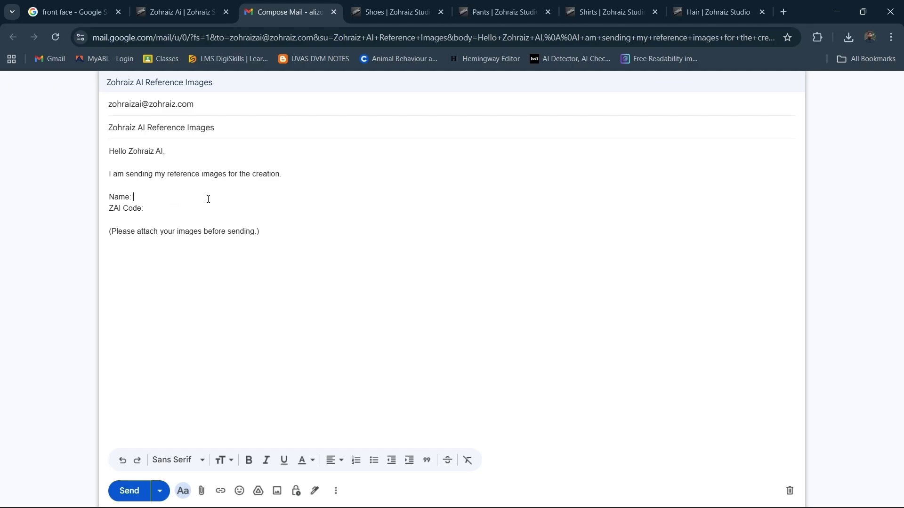
key(ctrl+v)
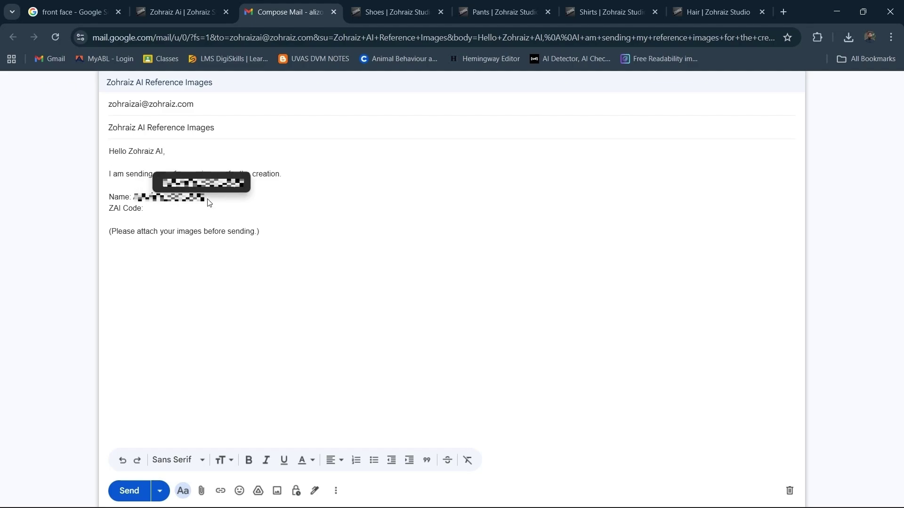
click(157, 211)
text(ZAI-14479)
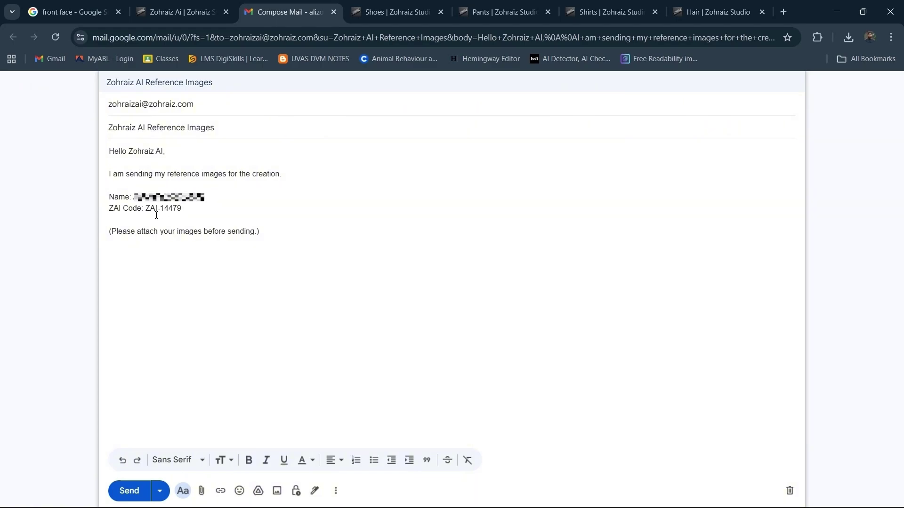
click(180, 12)
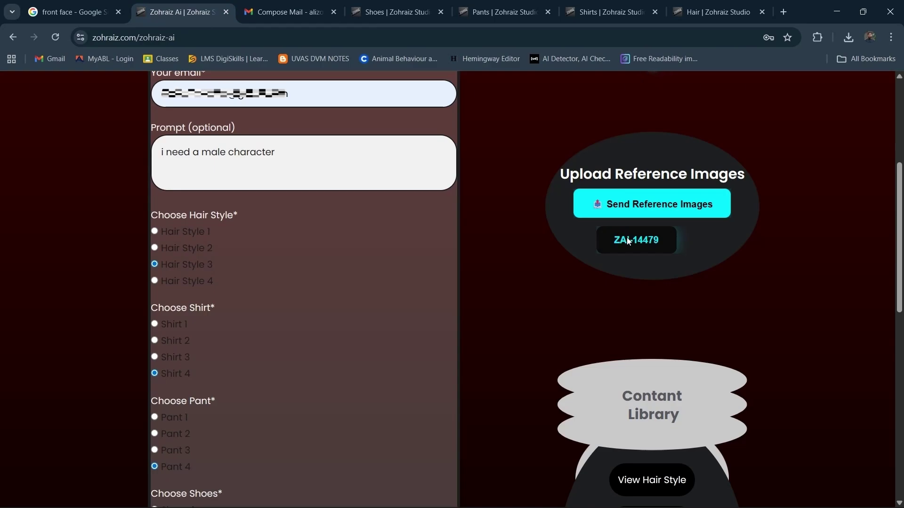
click(287, 12)
click(273, 234)
key(Return)
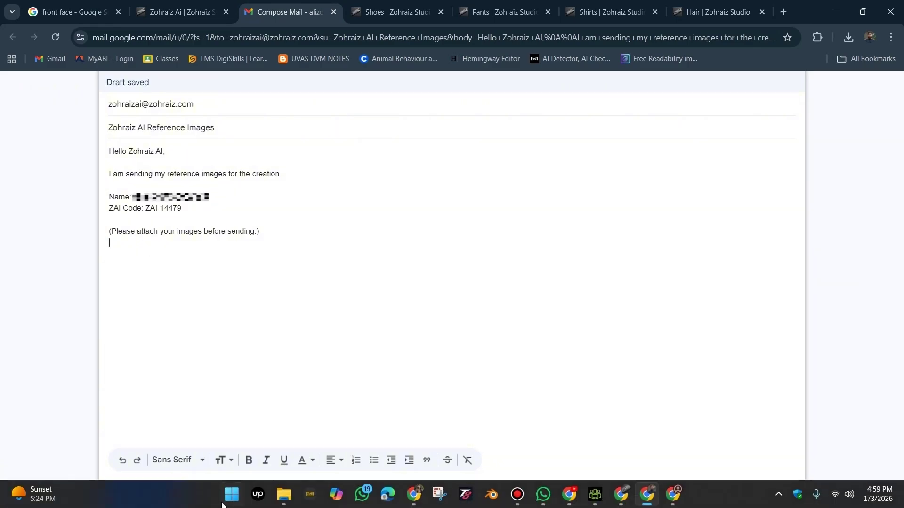
Drag the bearded man's piqsels photo from Downloads into the email and send it.
click(304, 503)
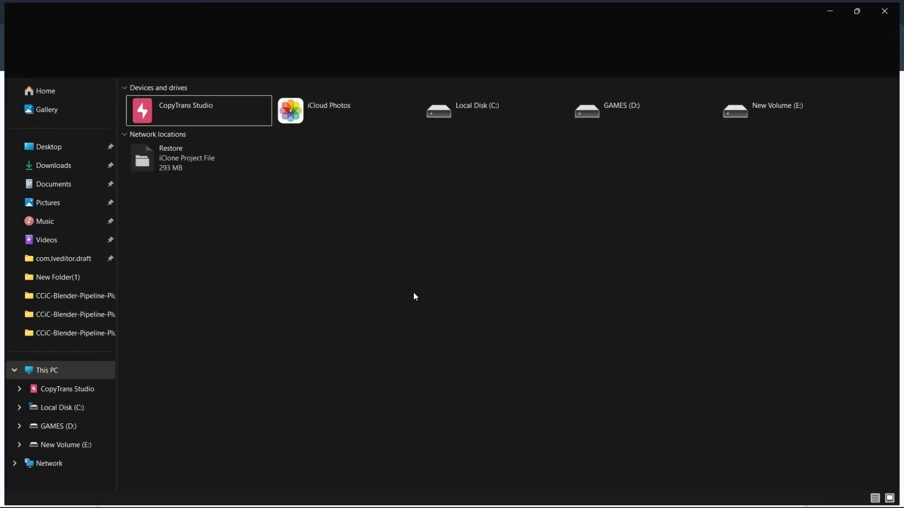
click(66, 167)
click(170, 313)
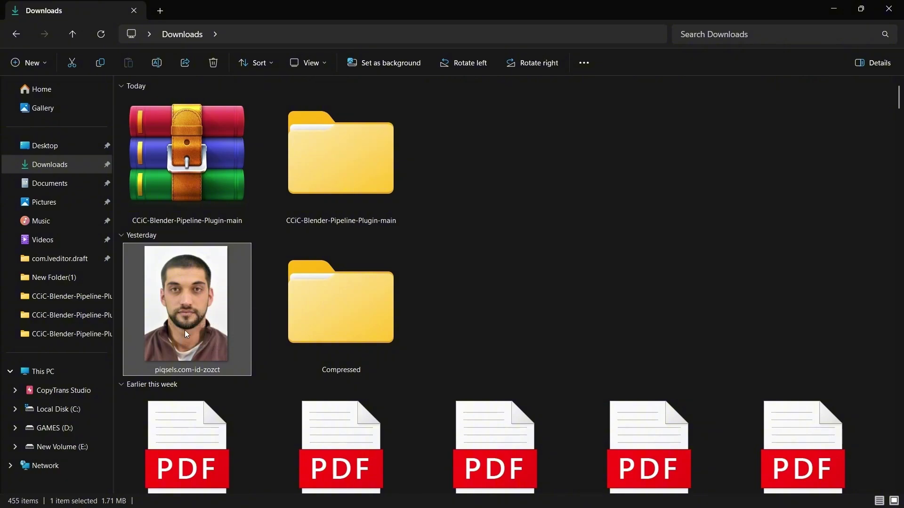
mouse_move(185, 329)
mouse_down()
mouse_move(225, 295)
mouse_move(230, 337)
mouse_up()
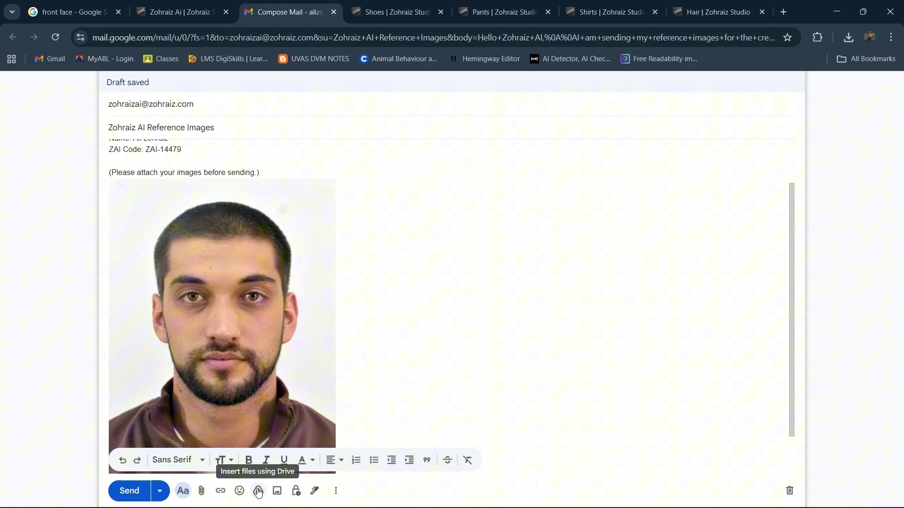
click(126, 492)
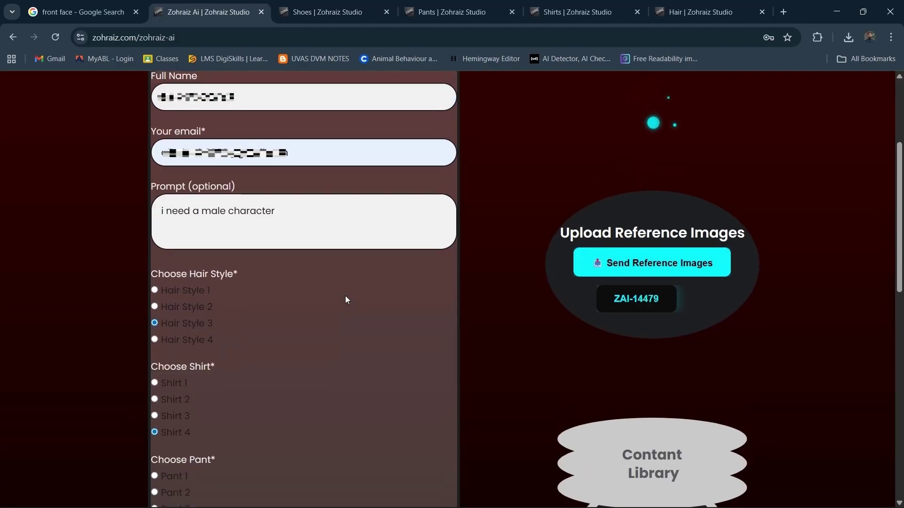
Mark YES that the reference images were attached in Gmail.
scroll(346, 300, down, 1)
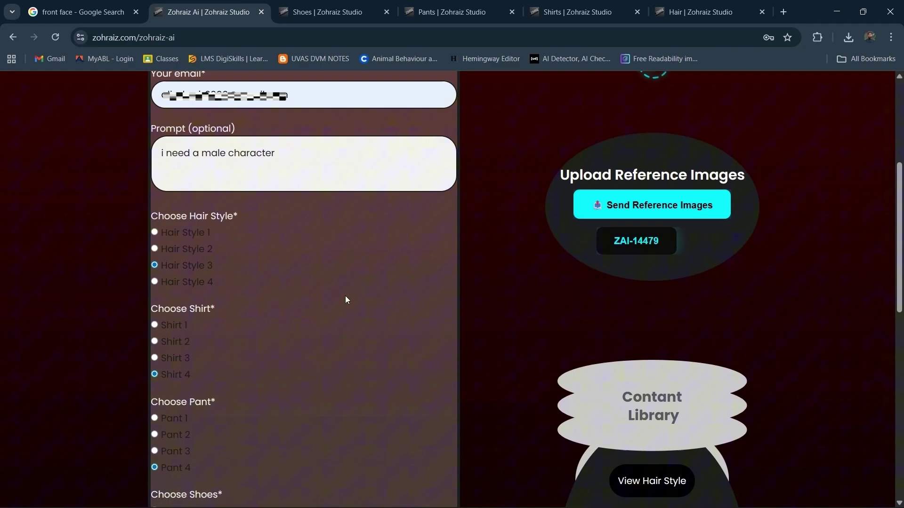
scroll(337, 250, down, 1)
scroll(327, 202, down, 3)
scroll(327, 202, down, 2)
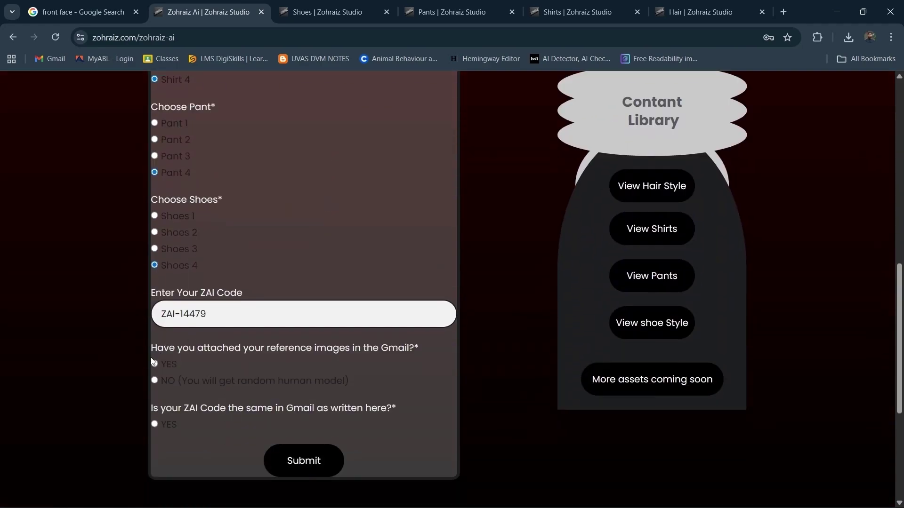
click(155, 364)
Confirm the ZAI code matches and submit the character request.
scroll(401, 348, down, 1)
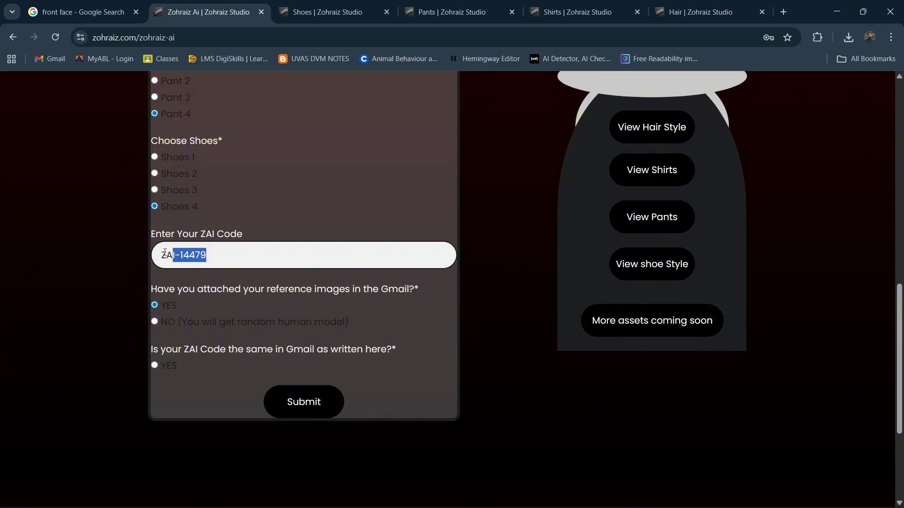
drag(213, 252, 161, 256)
click(155, 366)
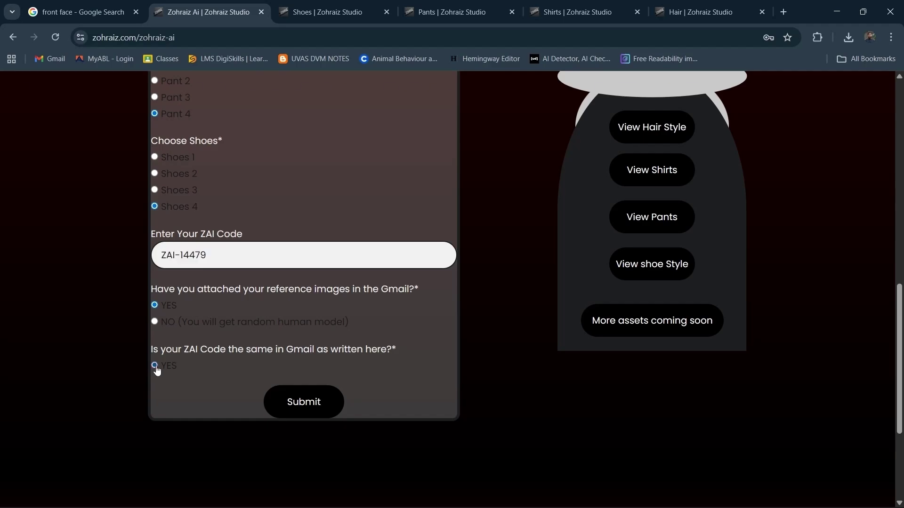
click(330, 403)
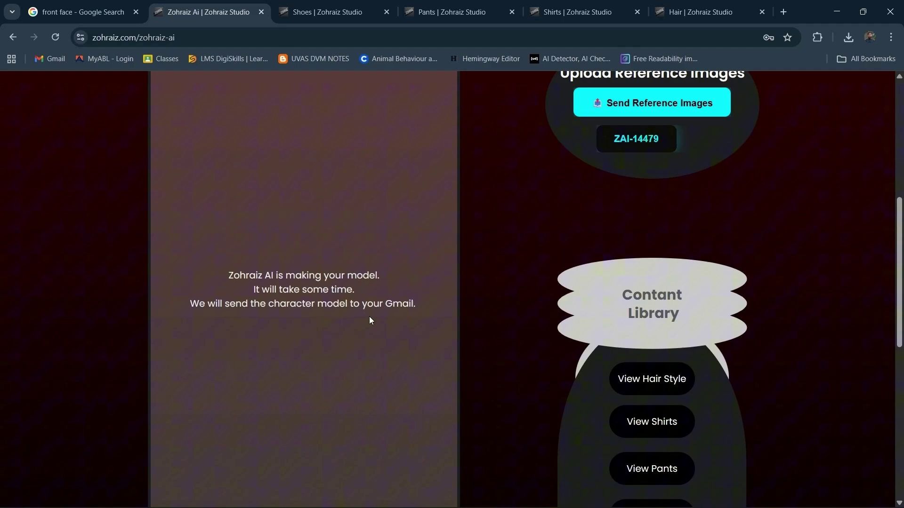
scroll(369, 317, up, 2)
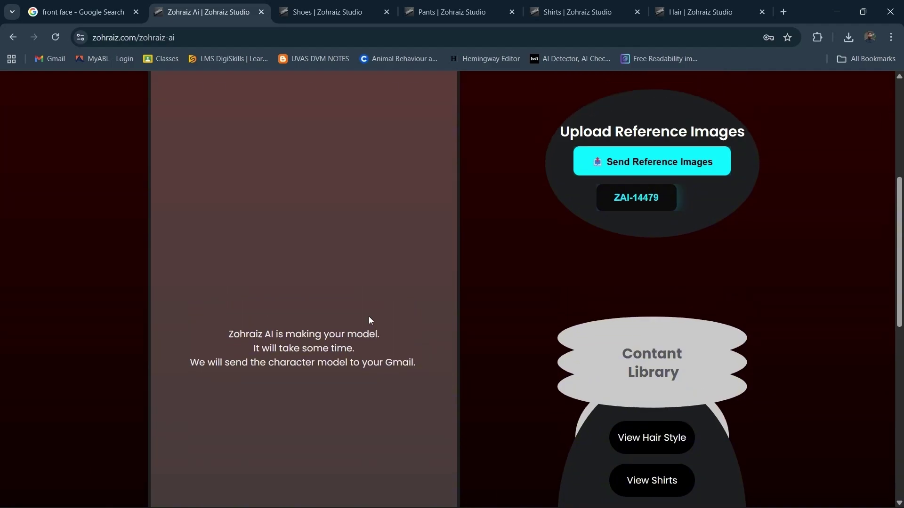
scroll(369, 317, up, 3)
scroll(369, 316, up, 2)
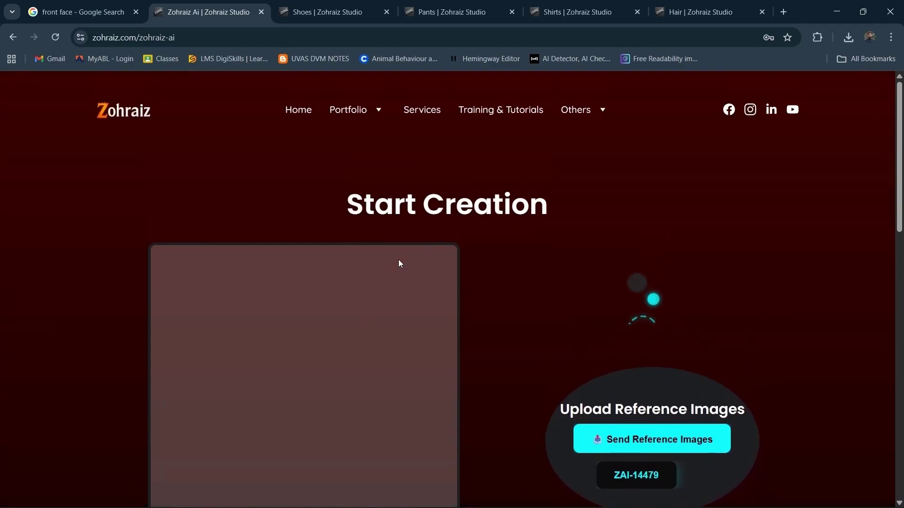
Read the How It Works section on Services, then return to the 'front face' image search.
click(420, 111)
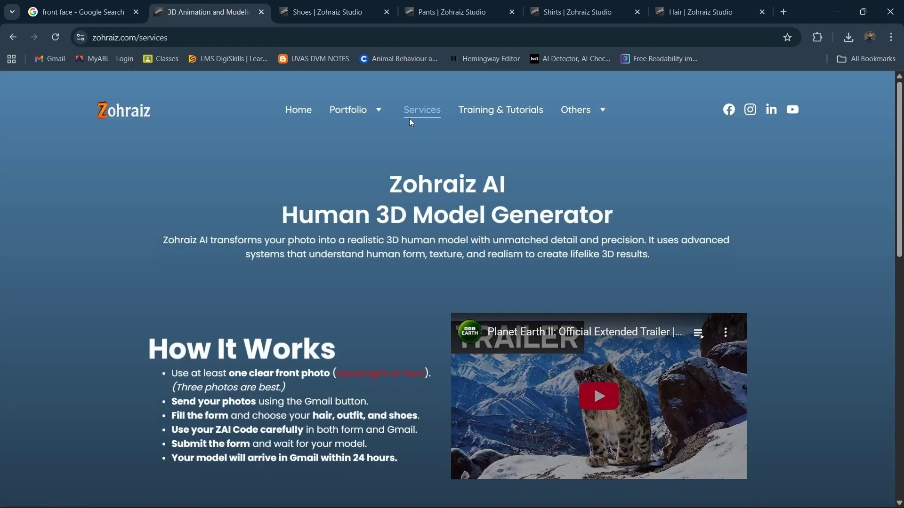
scroll(288, 242, down, 2)
scroll(288, 241, down, 2)
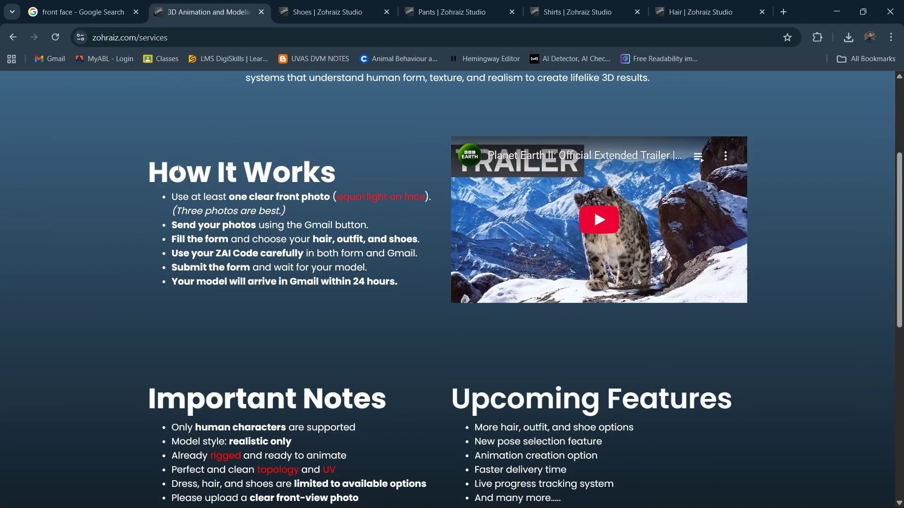
scroll(271, 198, up, 3)
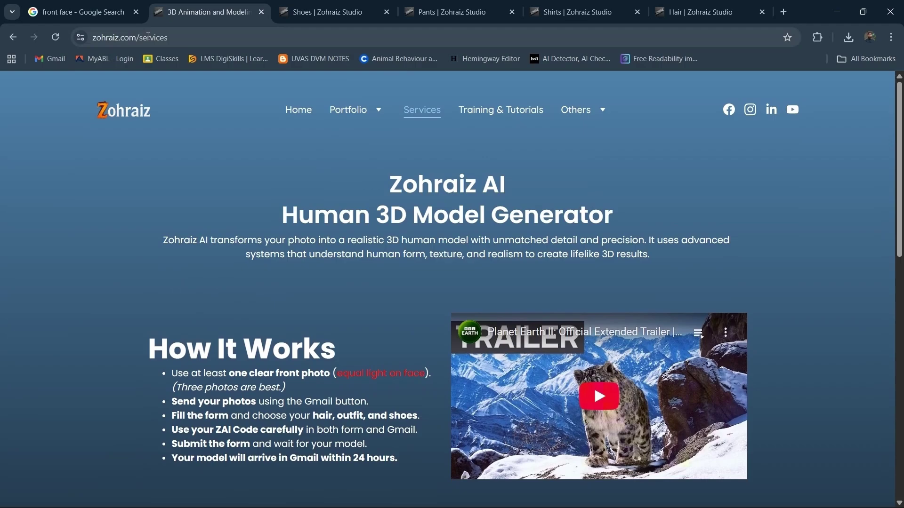
scroll(197, 190, down, 3)
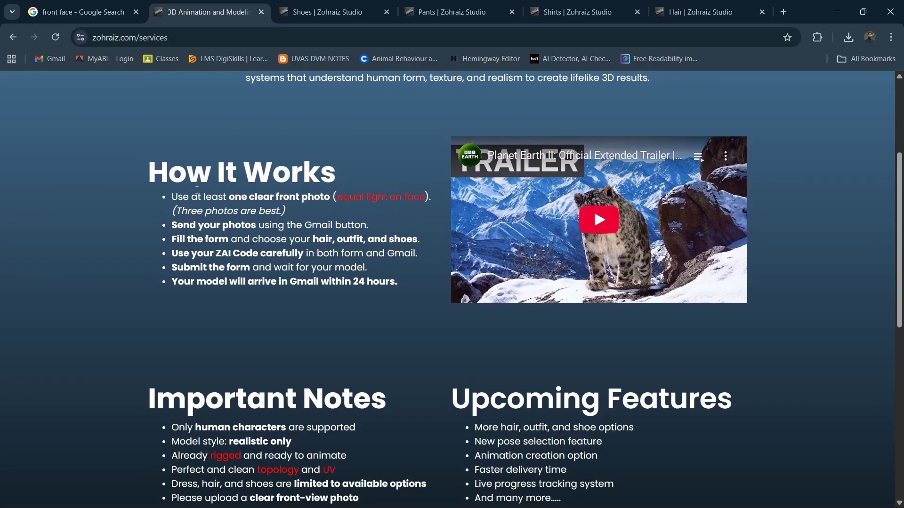
drag(171, 202, 289, 211)
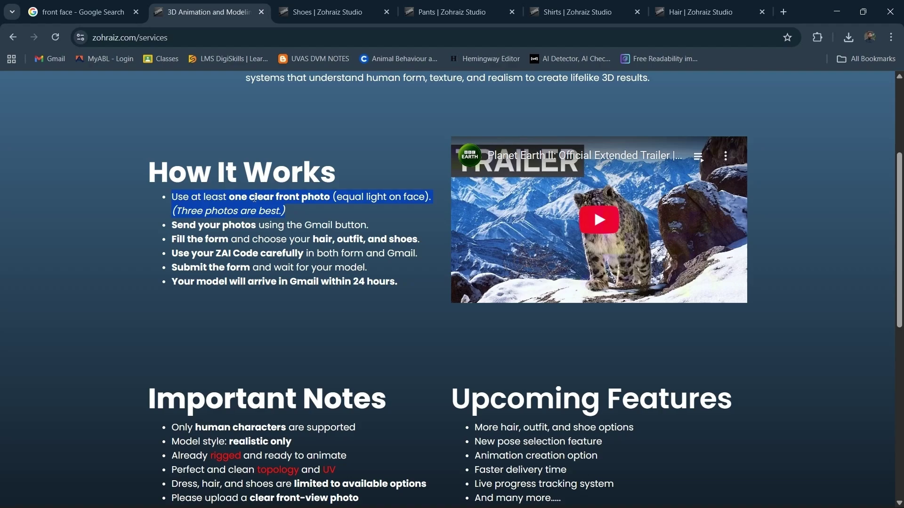
click(342, 198)
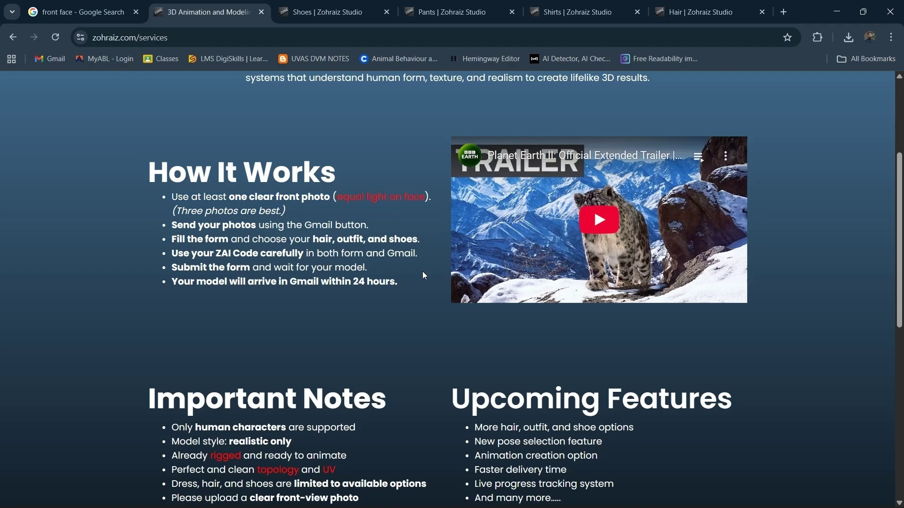
click(99, 8)
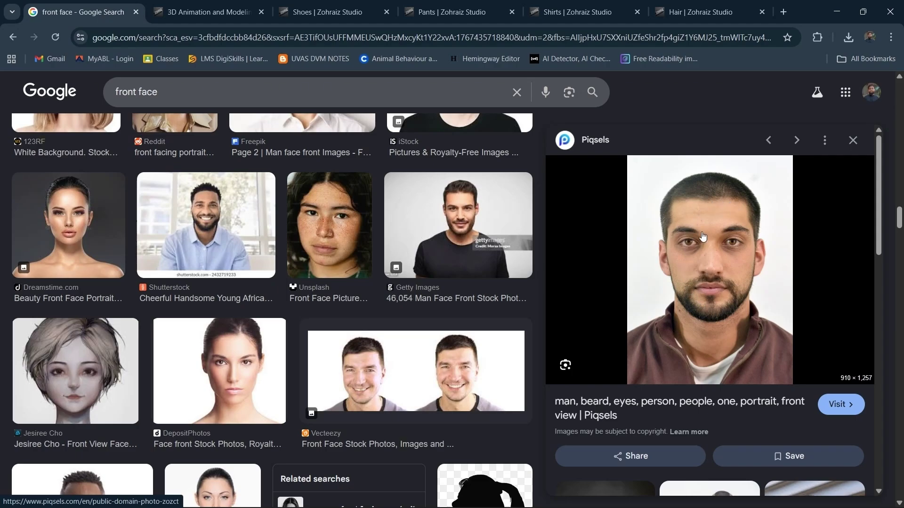
Preview the DepositPhotos woman's front-face photo in the Google Images results.
scroll(342, 330, down, 2)
scroll(238, 283, up, 2)
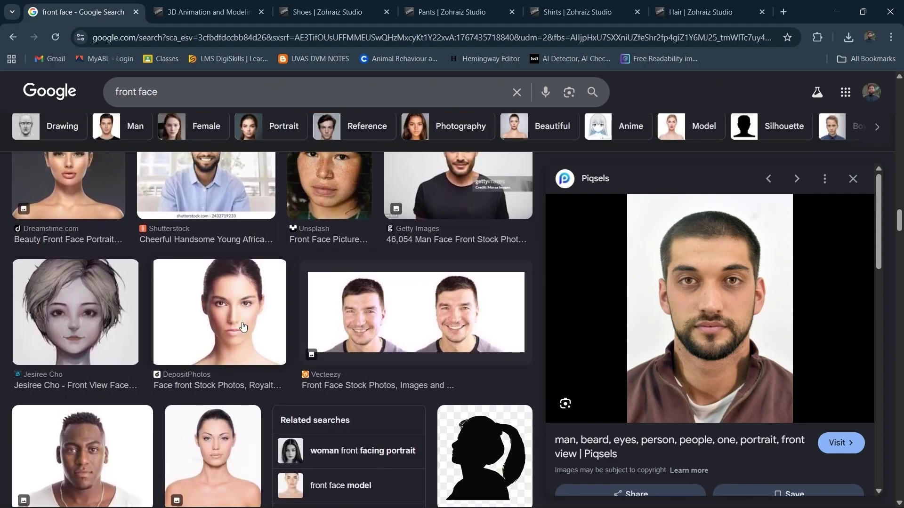
click(222, 310)
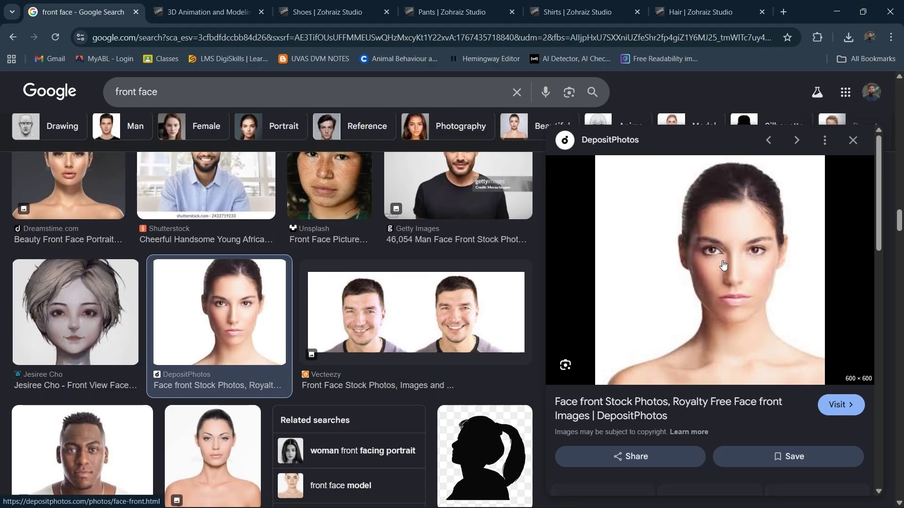
scroll(448, 259, down, 10)
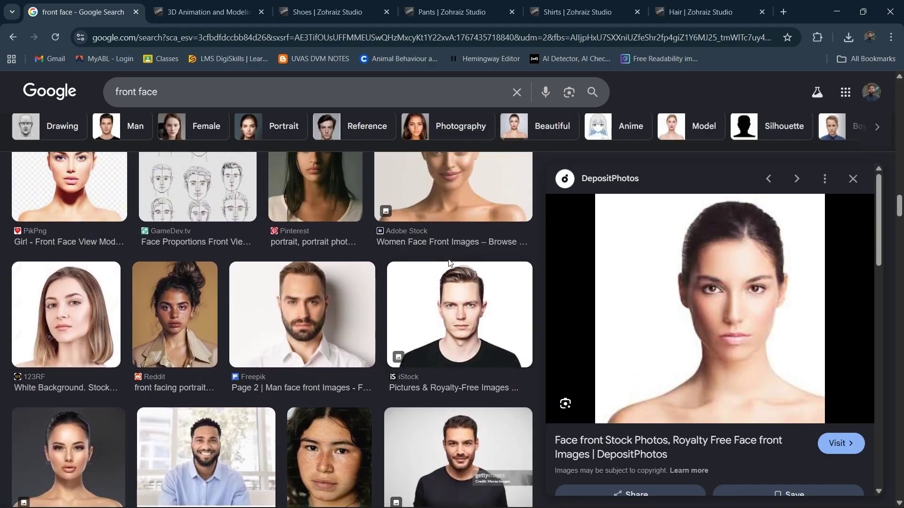
scroll(448, 259, up, 3)
scroll(449, 259, up, 2)
scroll(449, 263, down, 8)
scroll(448, 263, up, 3)
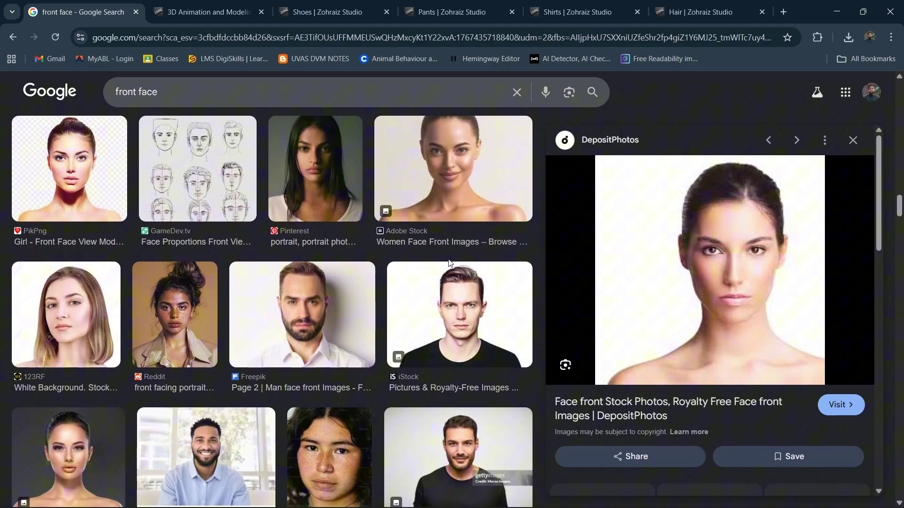
scroll(449, 262, down, 2)
scroll(449, 264, up, 2)
scroll(449, 264, down, 5)
scroll(450, 264, up, 2)
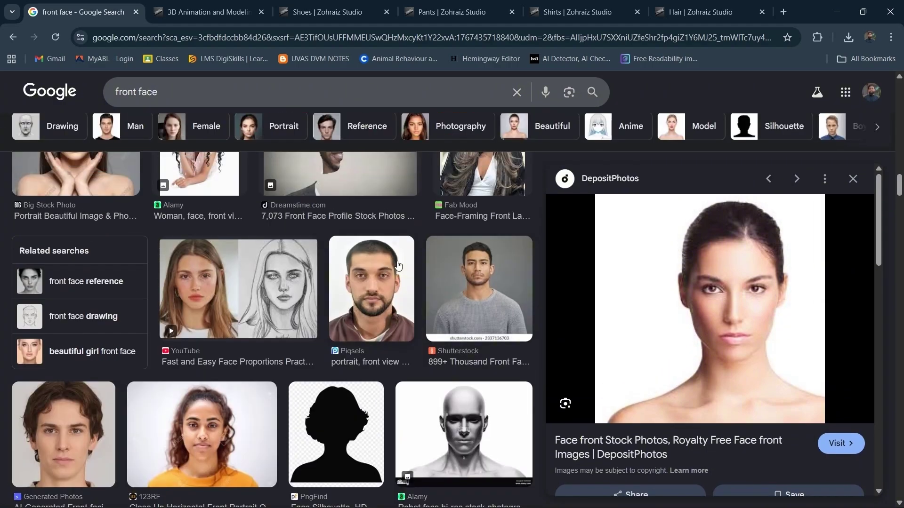
Preview the Piqsels bearded man and Adobe Stock woman photos, then return to Zohraiz Services.
click(372, 287)
scroll(454, 320, down, 3)
scroll(445, 277, down, 3)
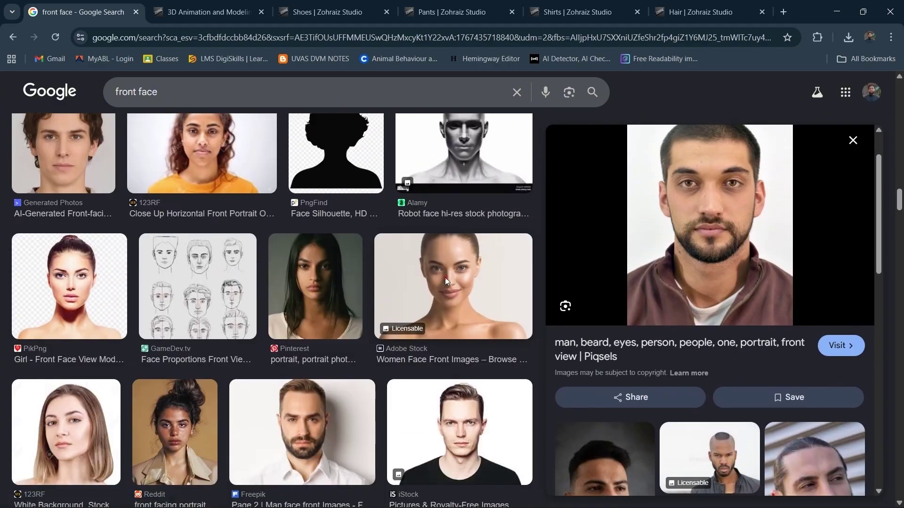
click(445, 278)
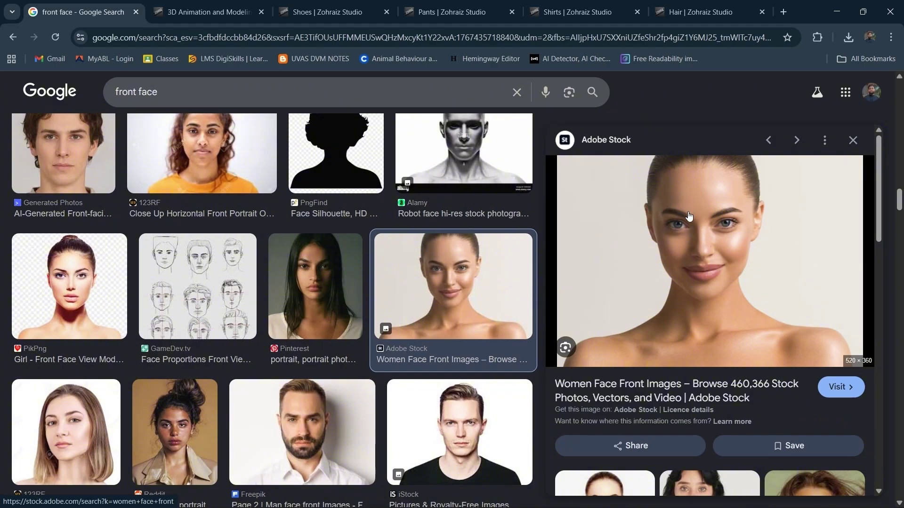
key(ctrl+Tab)
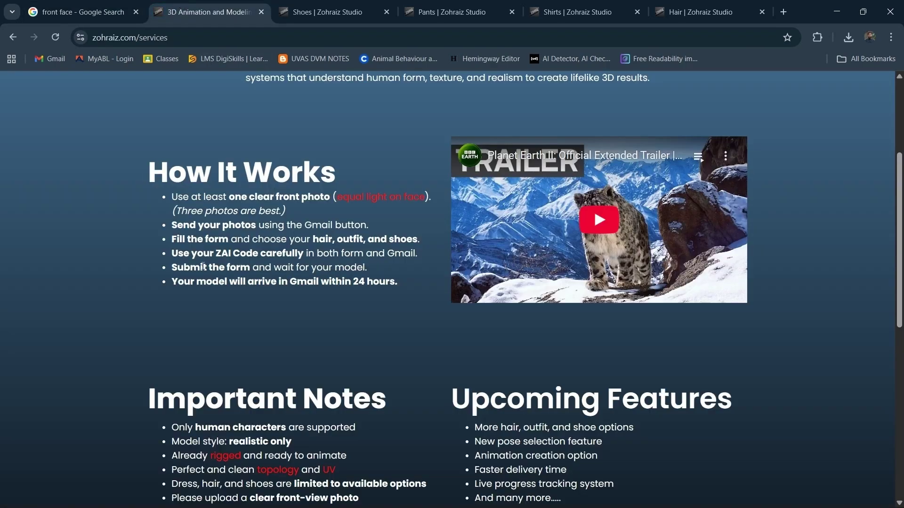
drag(172, 226, 369, 221)
click(174, 239)
drag(316, 238, 403, 239)
click(398, 256)
drag(351, 281, 372, 281)
scroll(372, 281, down, 4)
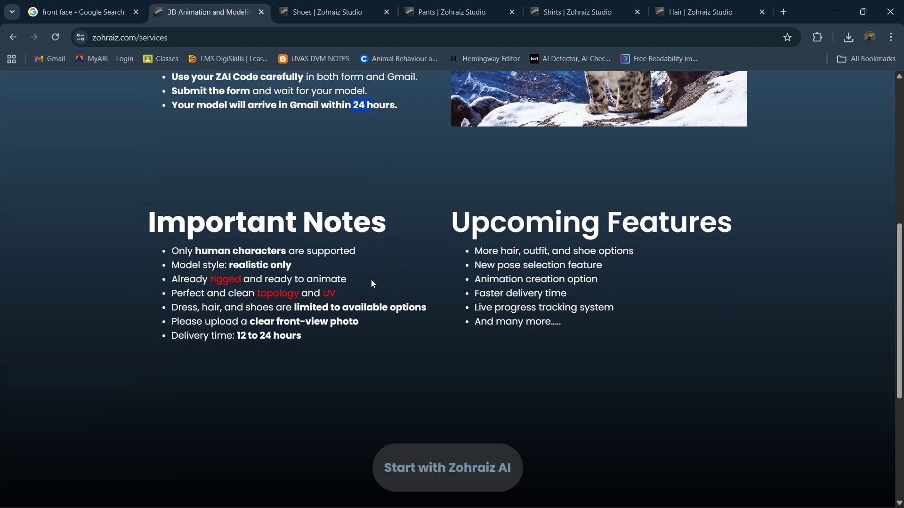
drag(321, 354, 152, 240)
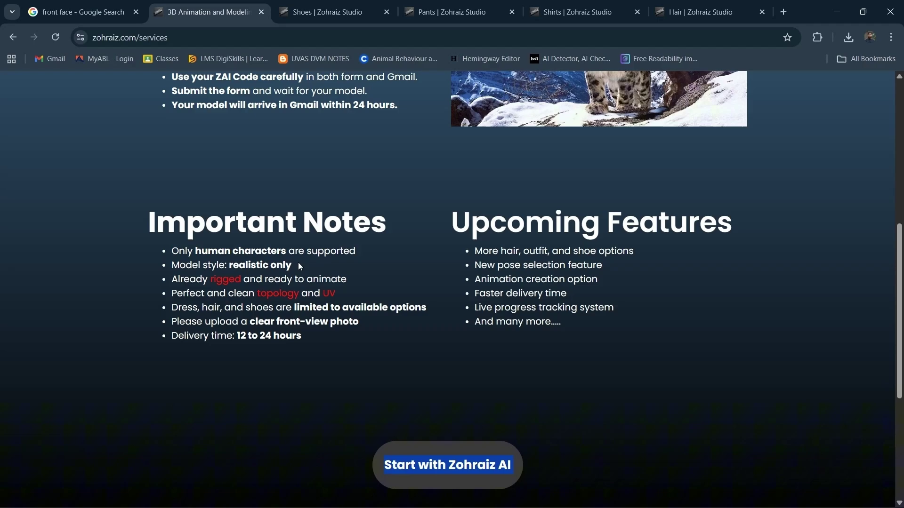
drag(298, 264, 231, 265)
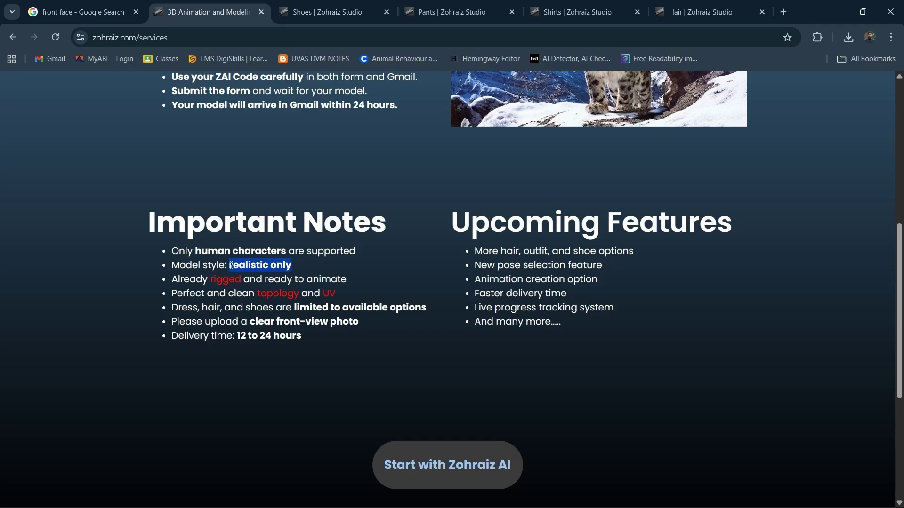
drag(209, 280, 250, 278)
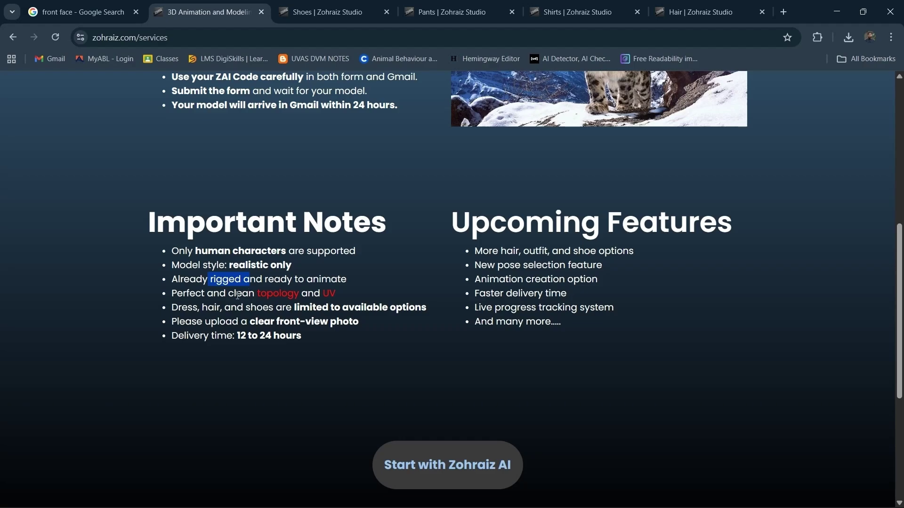
click(254, 294)
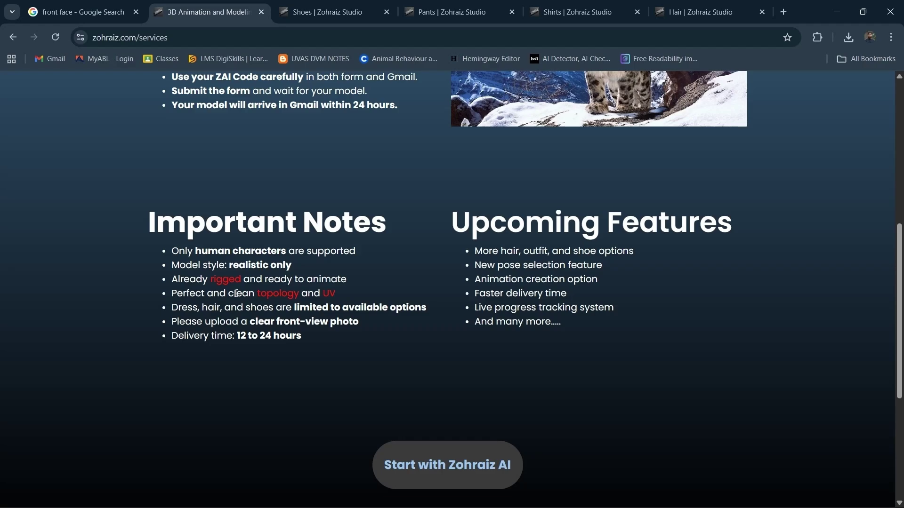
scroll(228, 307, up, 1)
drag(294, 366, 409, 368)
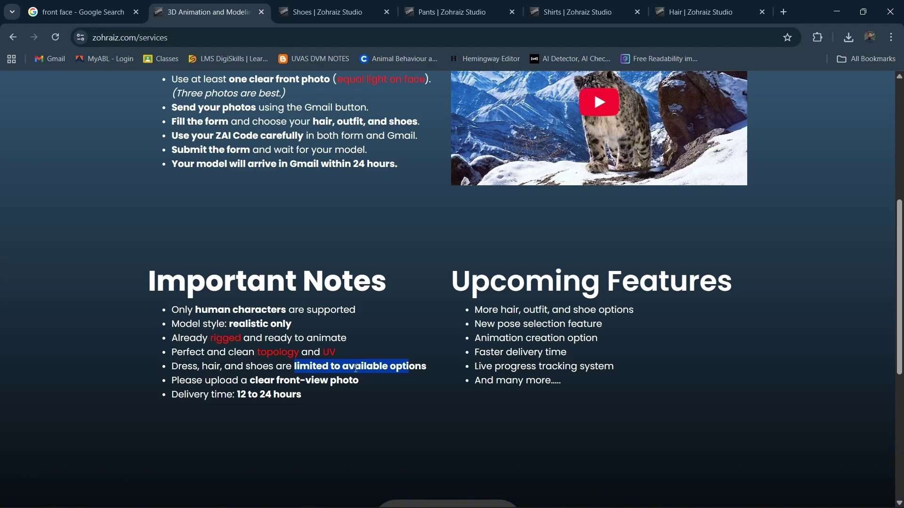
scroll(356, 369, up, 2)
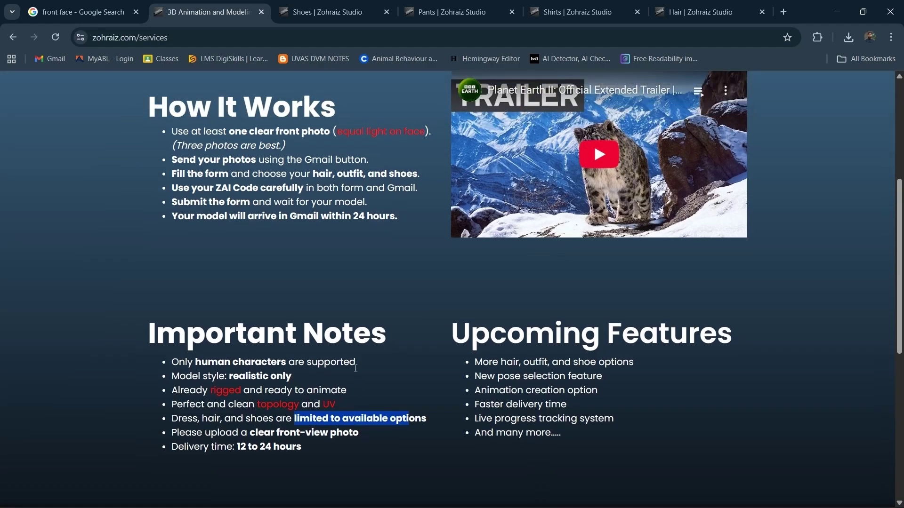
scroll(408, 220, up, 3)
scroll(402, 230, down, 3)
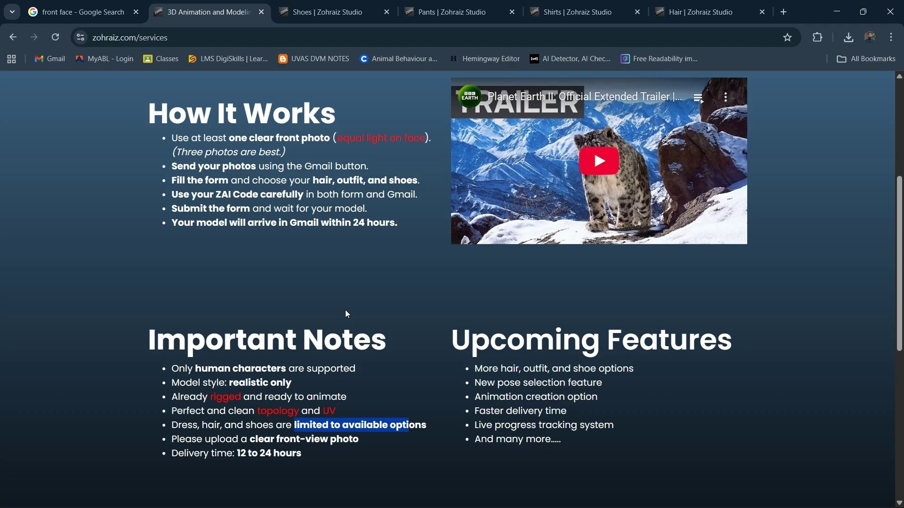
scroll(346, 312, down, 1)
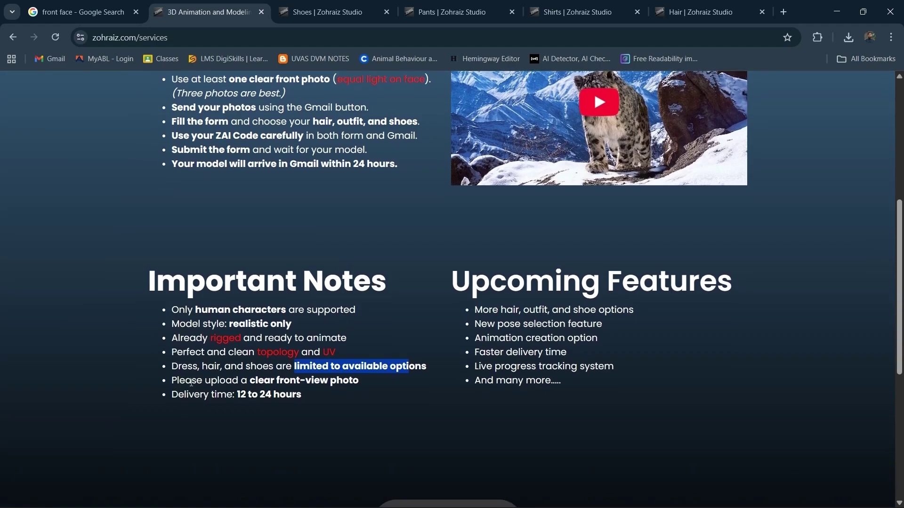
drag(360, 382, 241, 381)
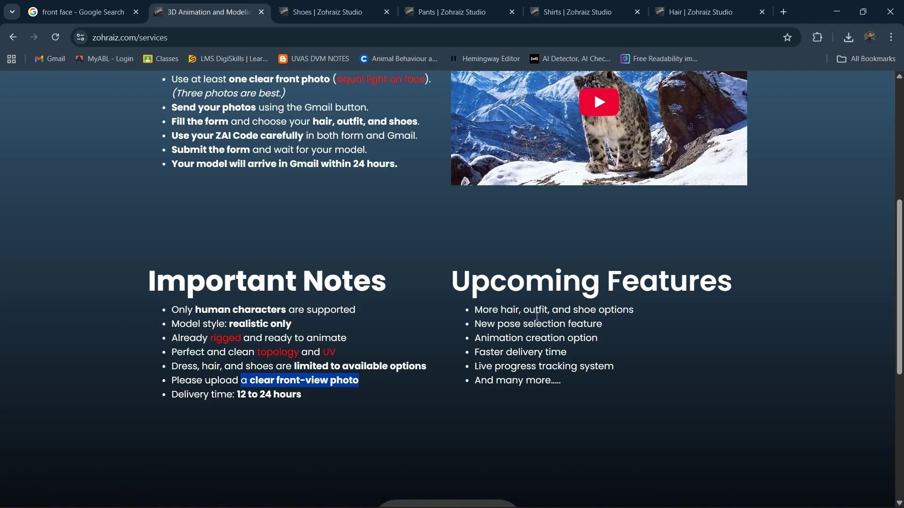
scroll(537, 317, down, 1)
drag(475, 251, 635, 251)
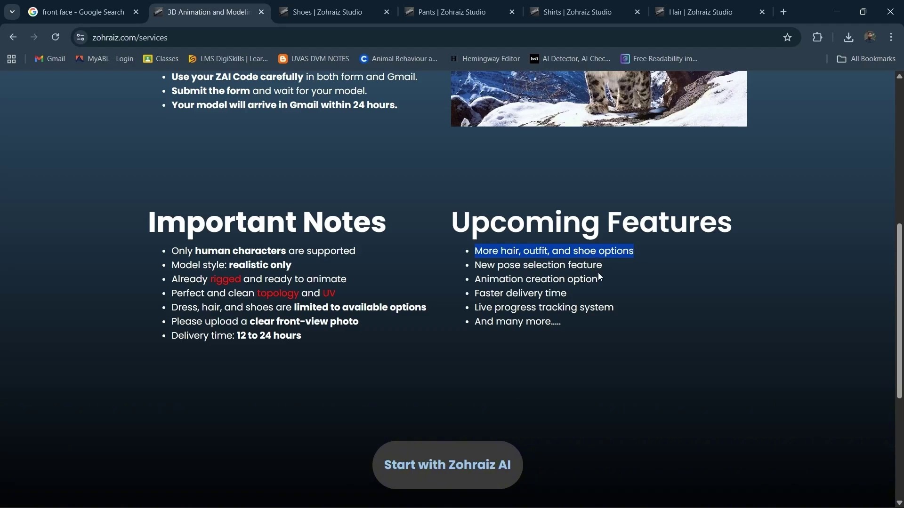
drag(598, 280, 477, 267)
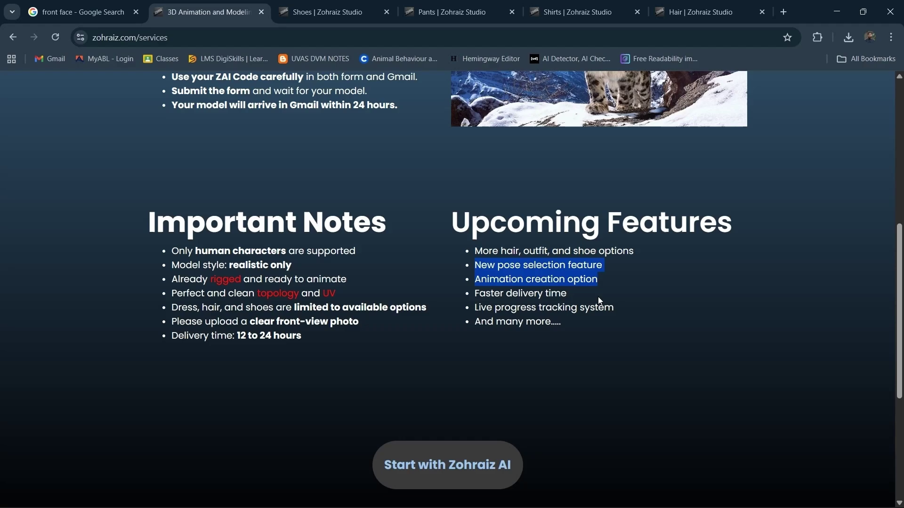
click(599, 302)
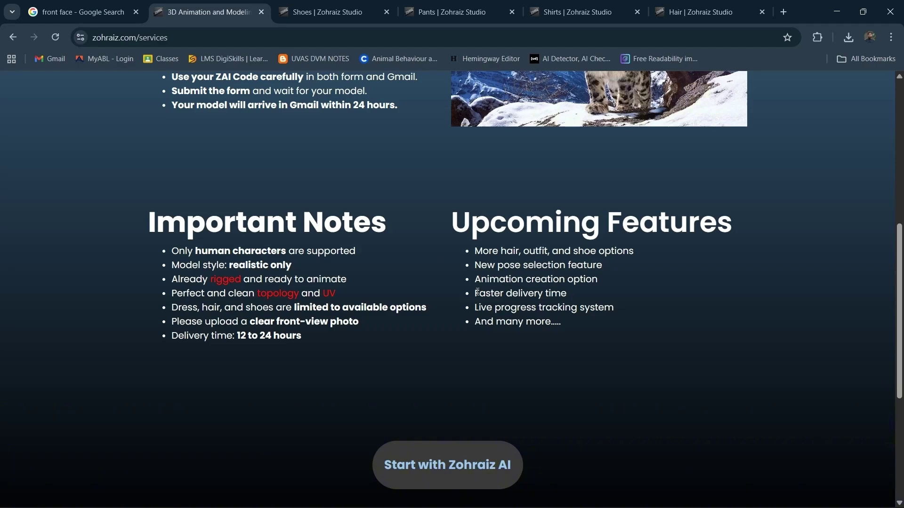
drag(475, 280, 598, 281)
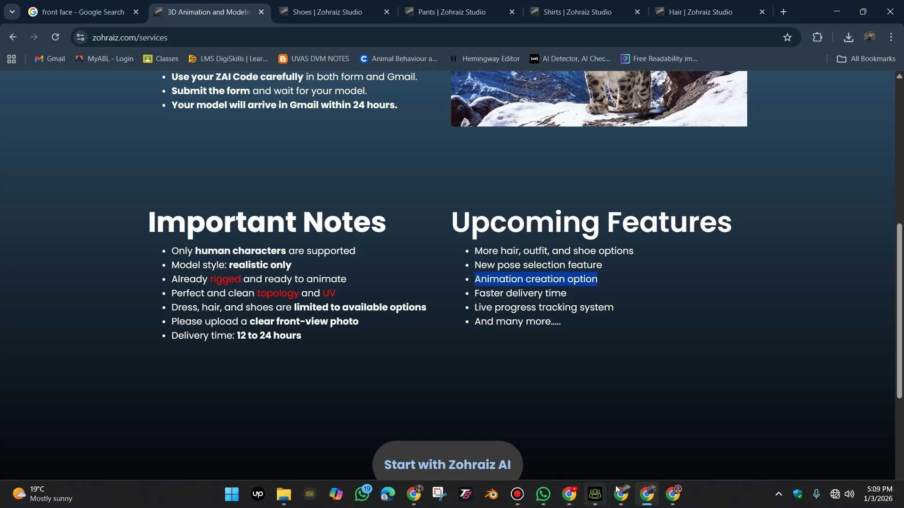
click(414, 494)
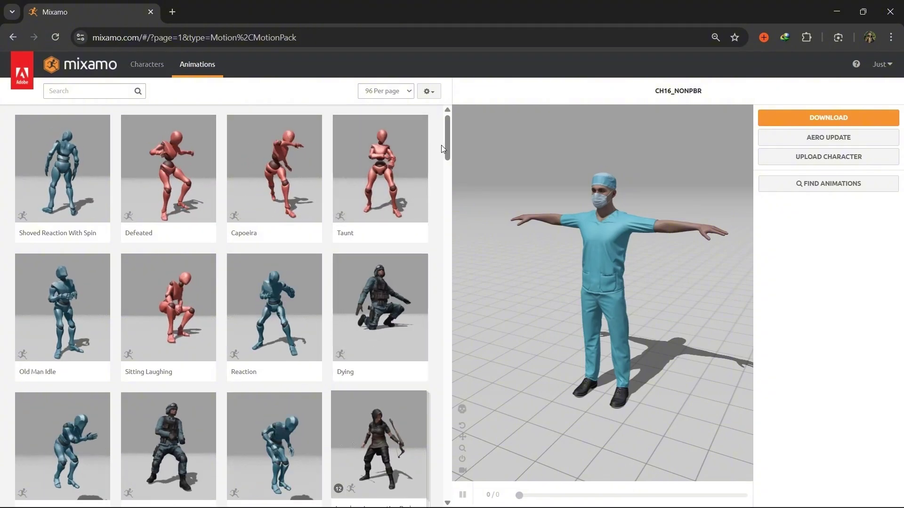
drag(448, 146, 449, 185)
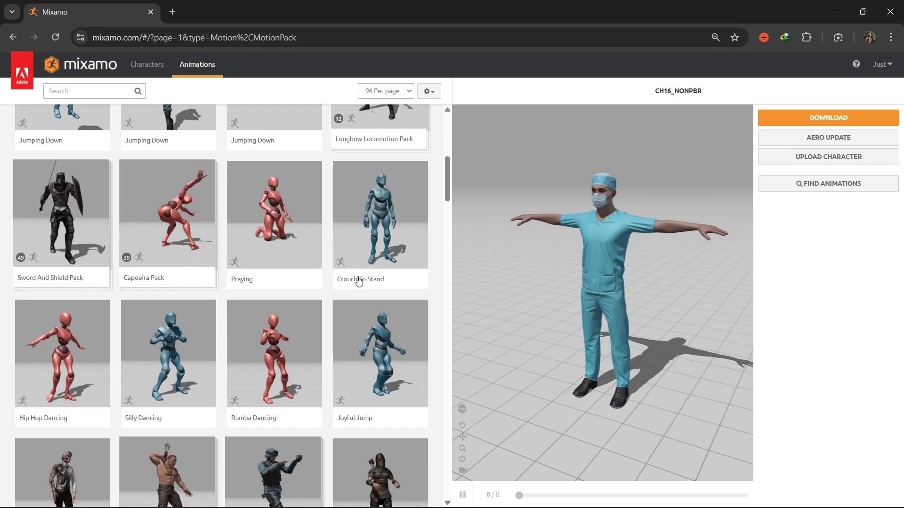
scroll(360, 290, down, 5)
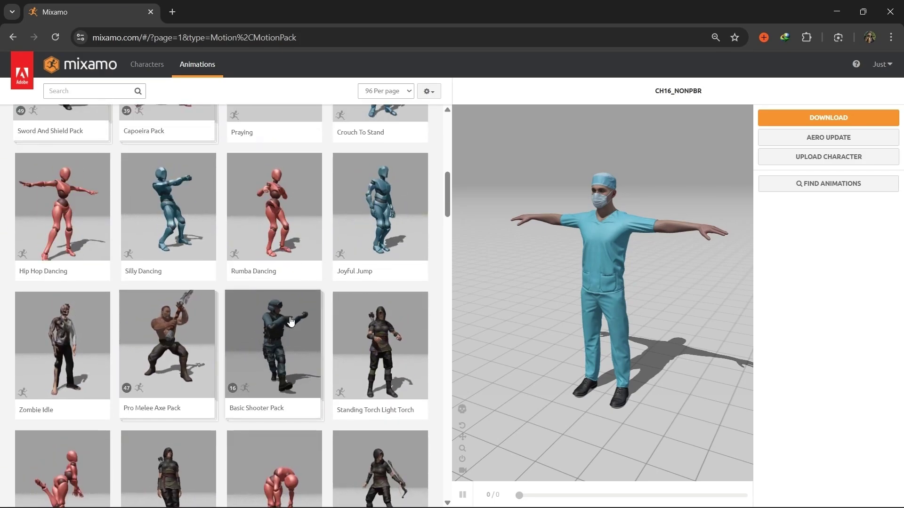
scroll(291, 322, up, 4)
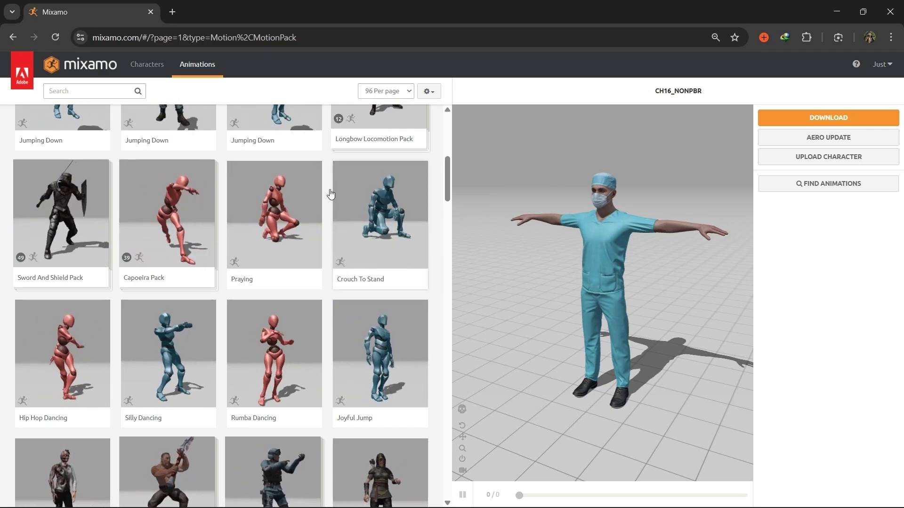
scroll(303, 181, up, 5)
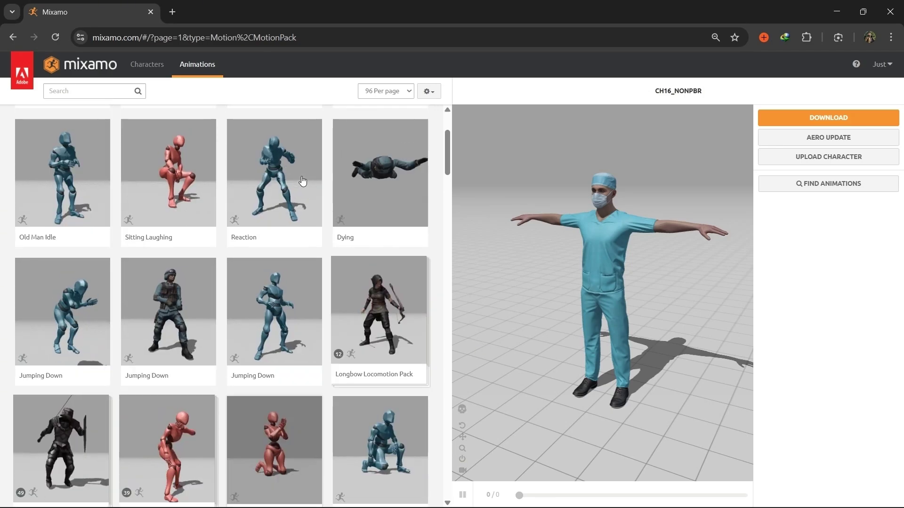
scroll(289, 158, up, 3)
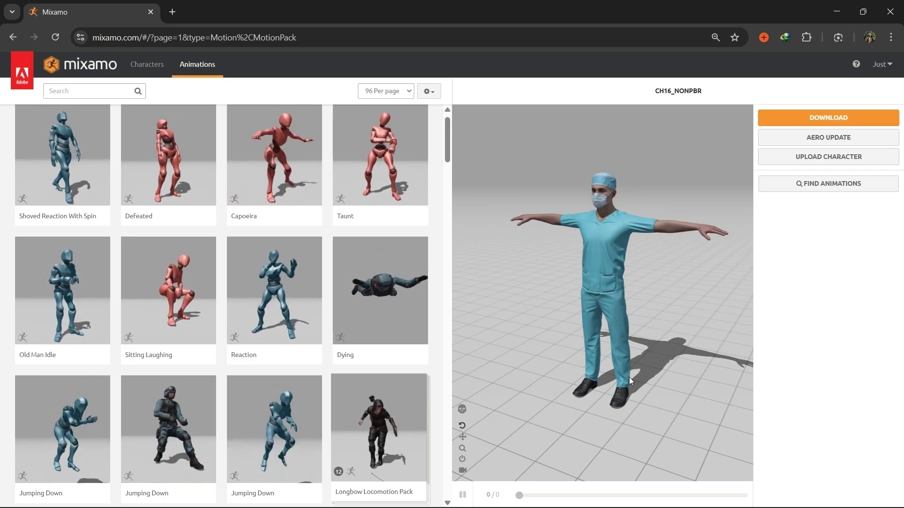
click(647, 424)
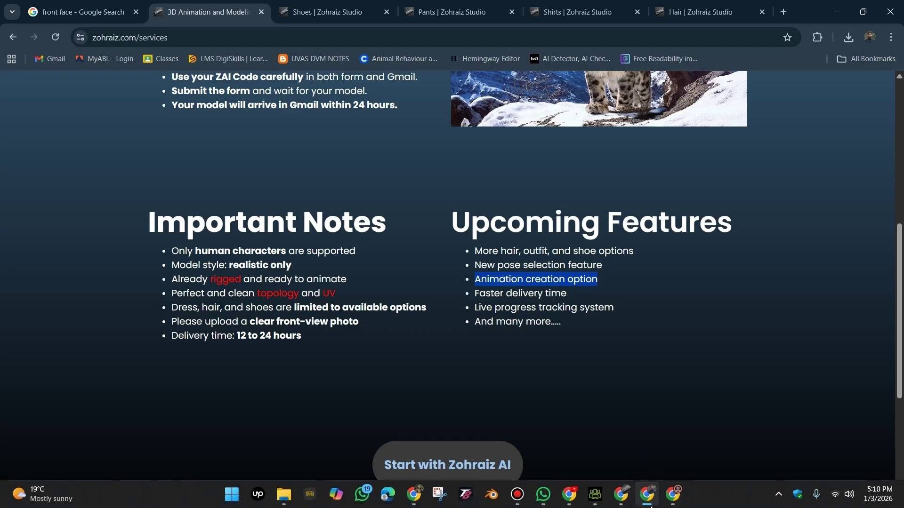
mouse_move(673, 495)
click(673, 433)
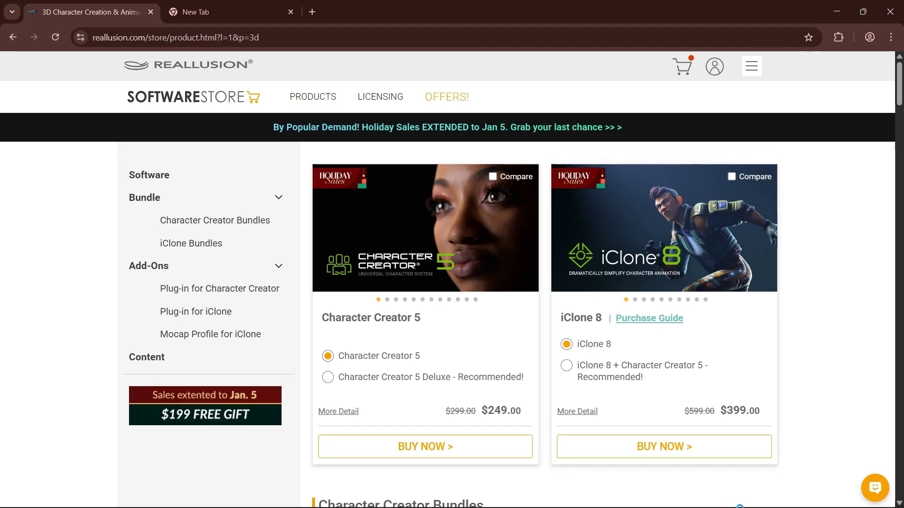
click(650, 495)
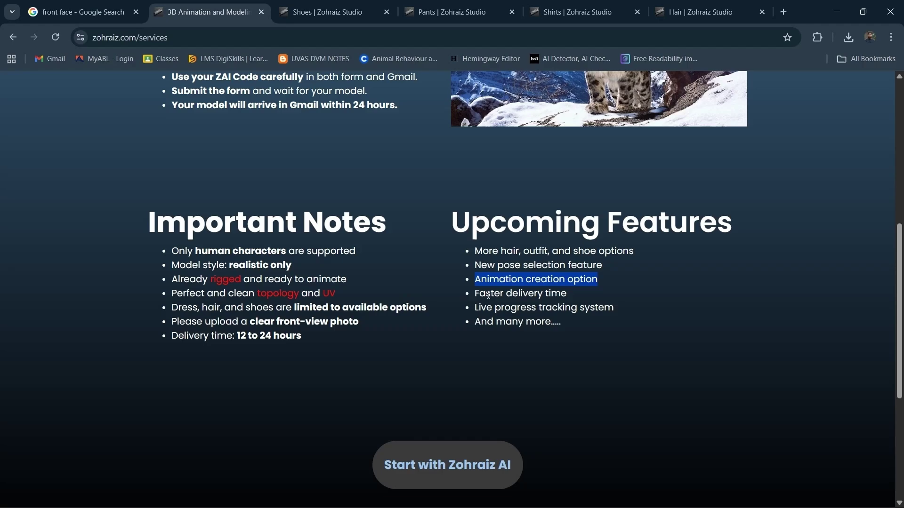
Restore Chrome, go to Gmail and open the 'Your Requested Human Model' email.
scroll(631, 347, up, 1)
key(super+d)
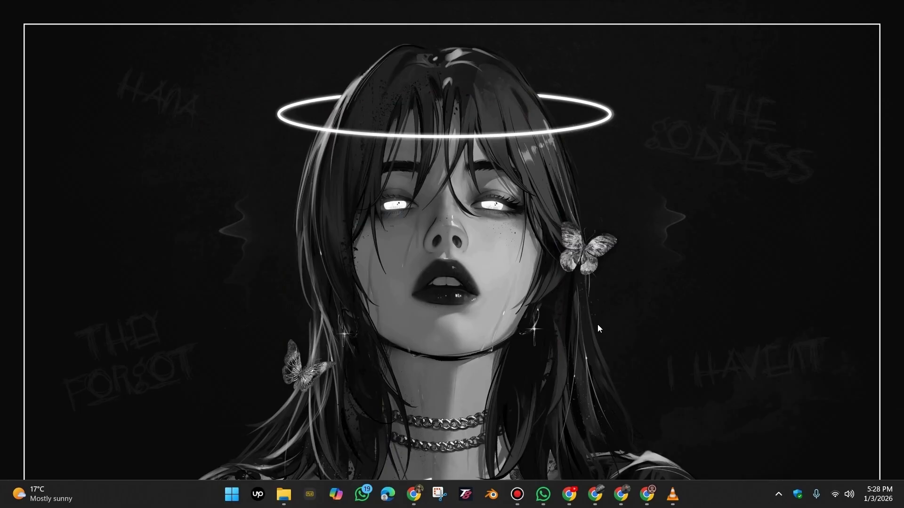
click(621, 494)
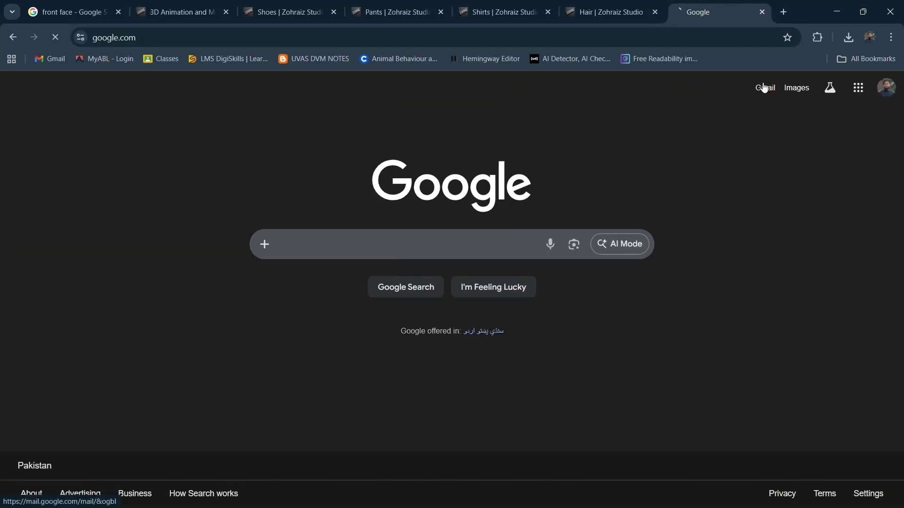
click(764, 87)
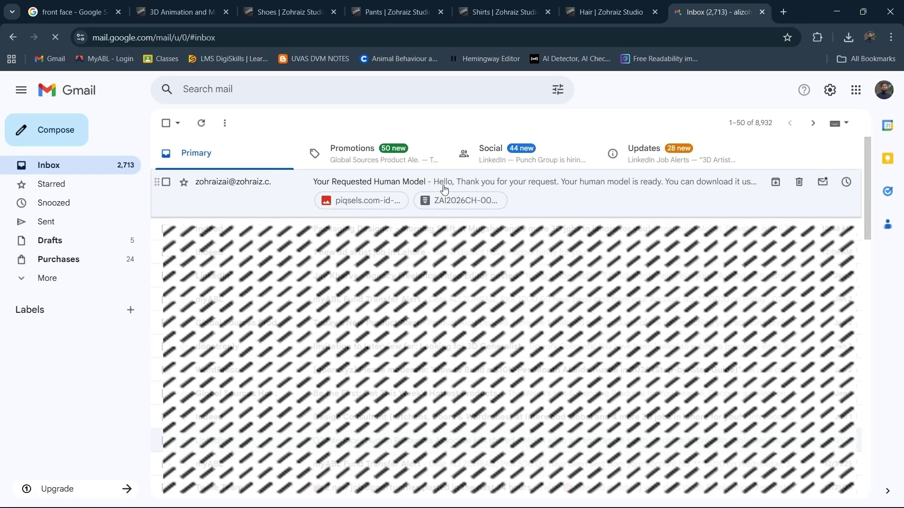
click(545, 185)
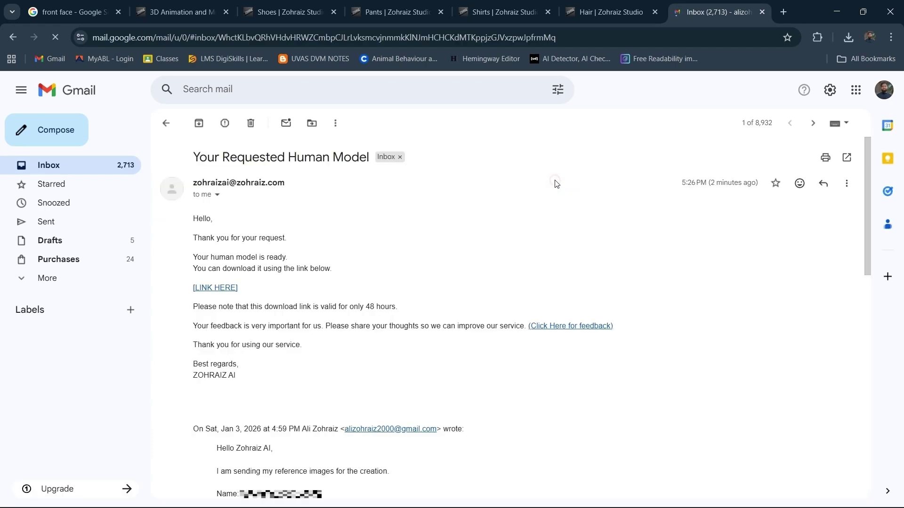
scroll(285, 232, down, 1)
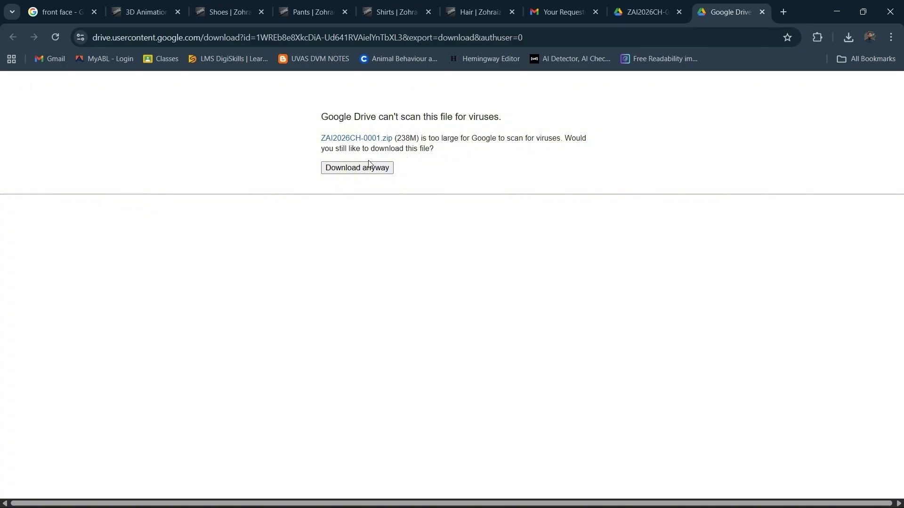
Download the 238 MB ZAI2026CH-0001.zip despite the virus-scan warning and confirm it finished.
click(369, 169)
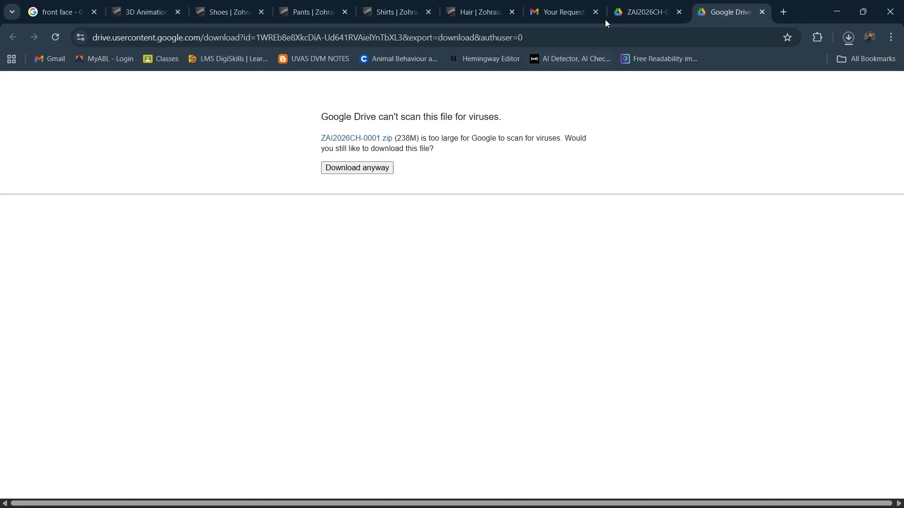
click(574, 9)
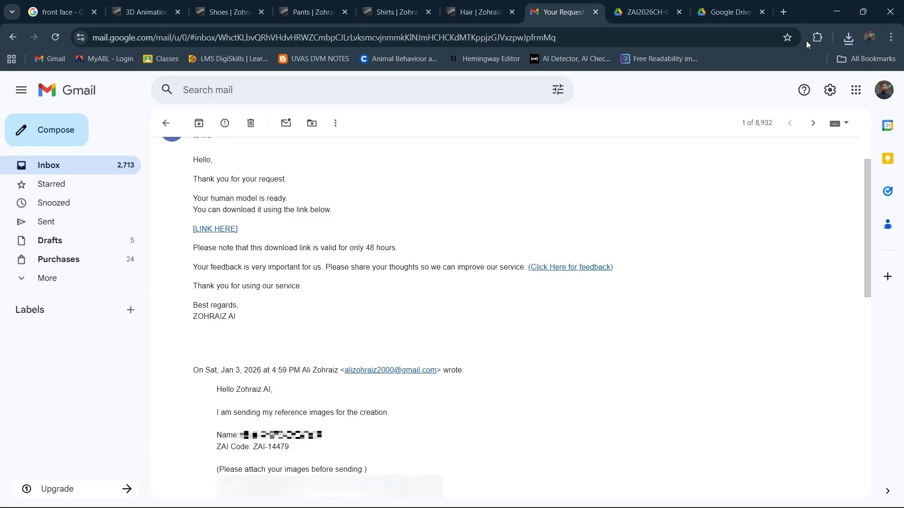
click(849, 38)
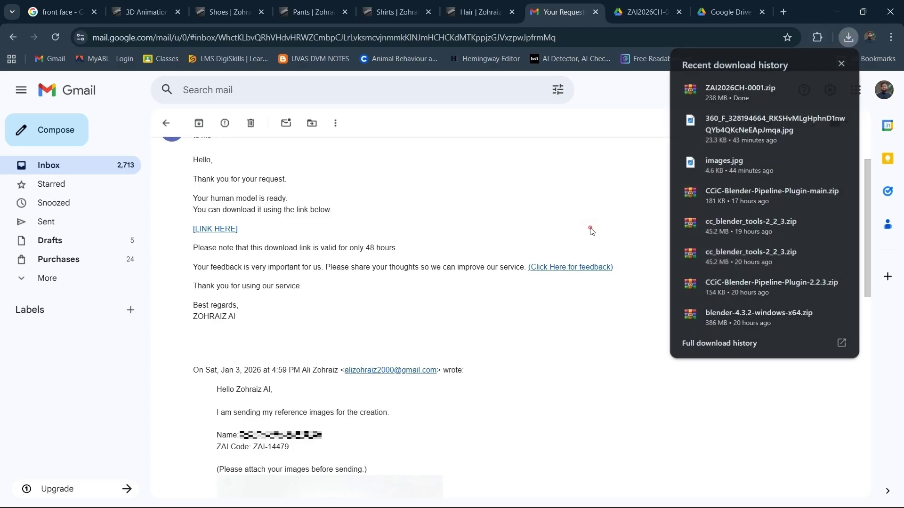
click(594, 228)
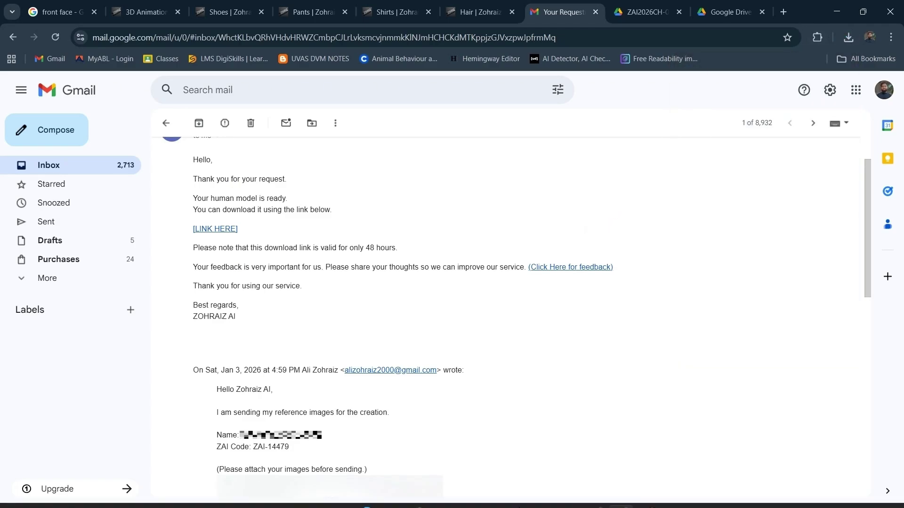
mouse_move(283, 494)
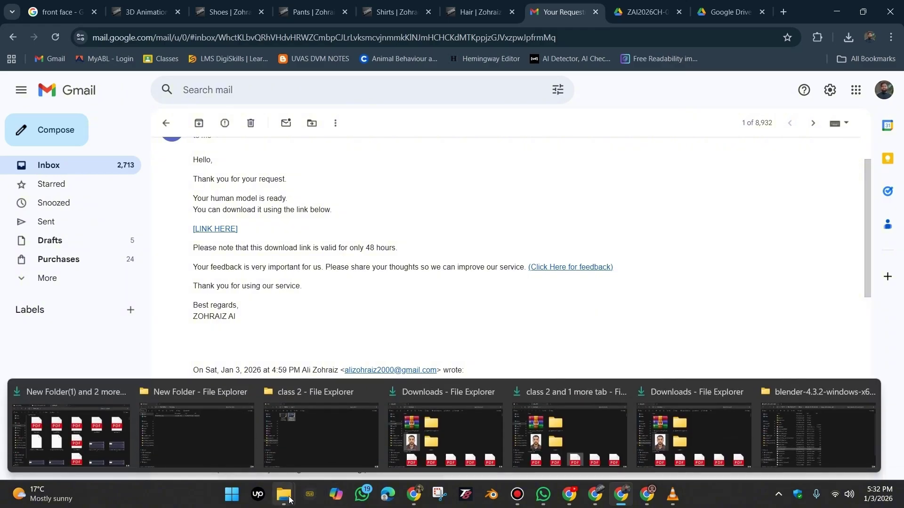
click(772, 412)
Launch Blender 4.3.2, dismiss the splash screen and delete the default cube, camera and light.
double_click(185, 365)
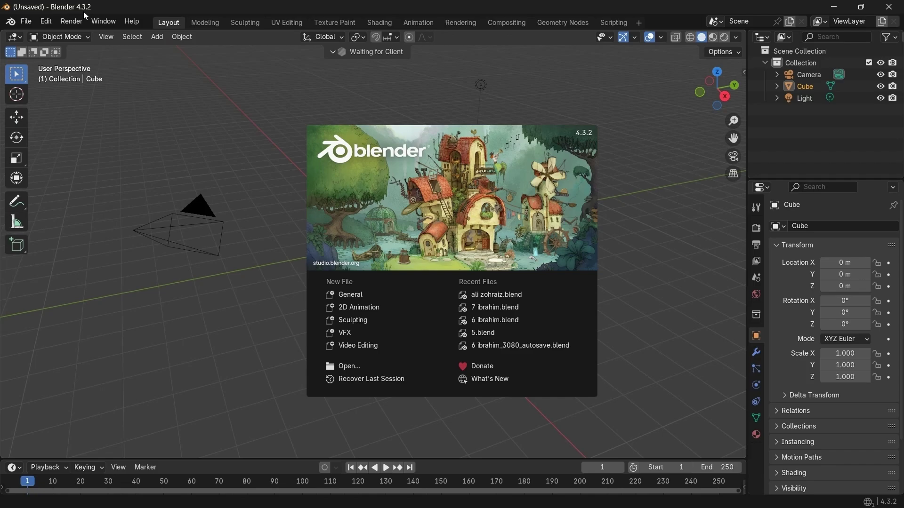
click(271, 129)
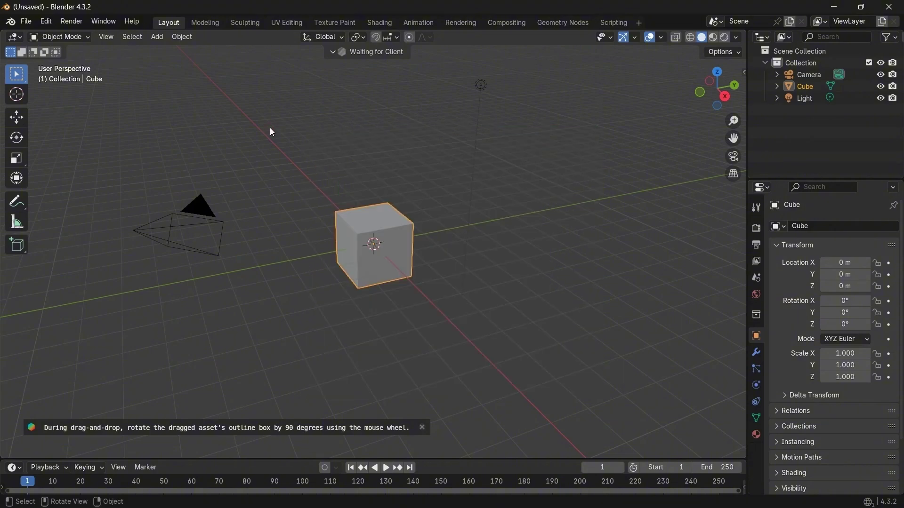
key(a)
key(Delete)
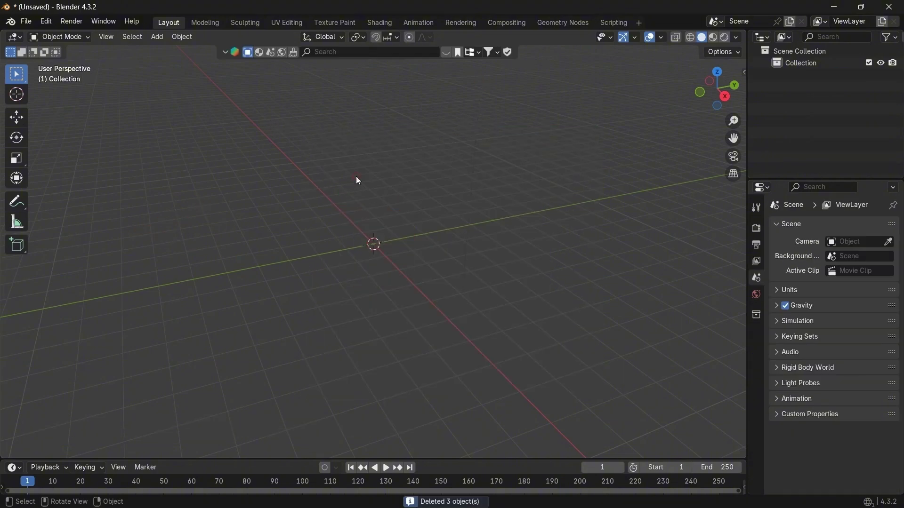
Show ZAI2026CH-0001.zip in its folder and extract the archive.
click(608, 495)
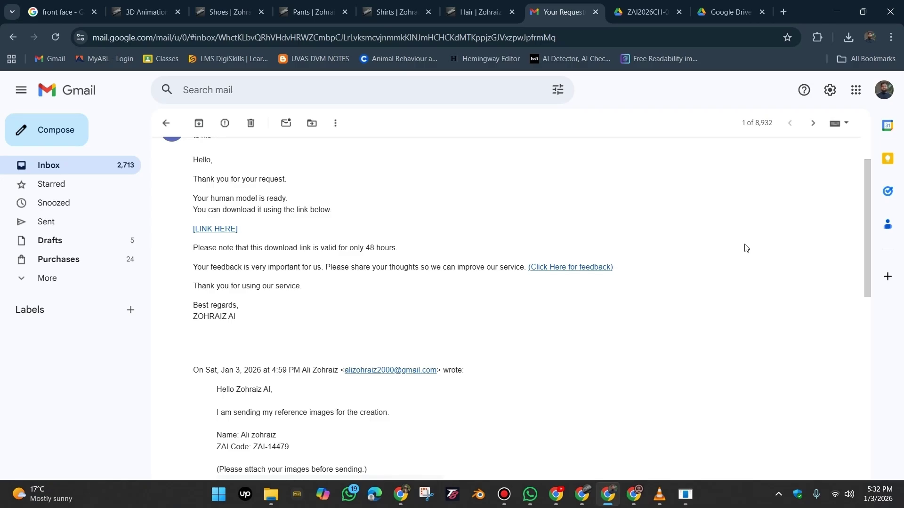
click(848, 38)
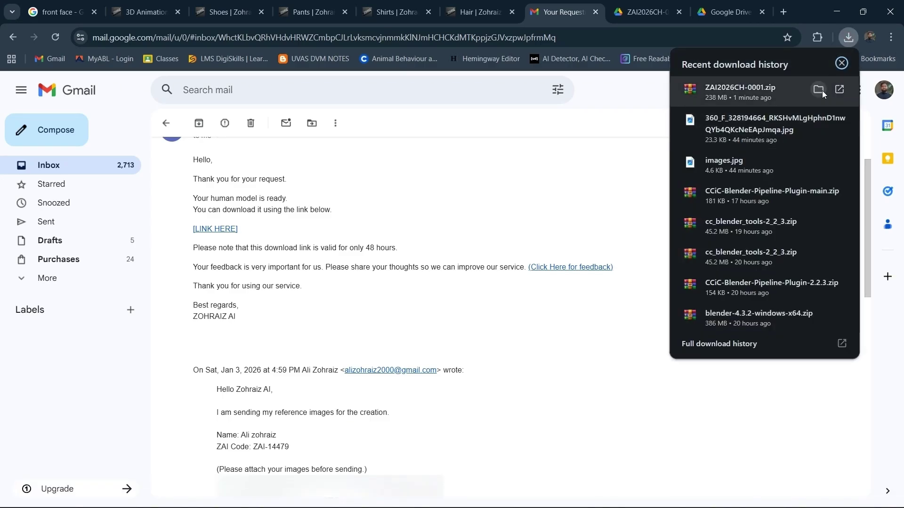
click(822, 91)
right_click(441, 158)
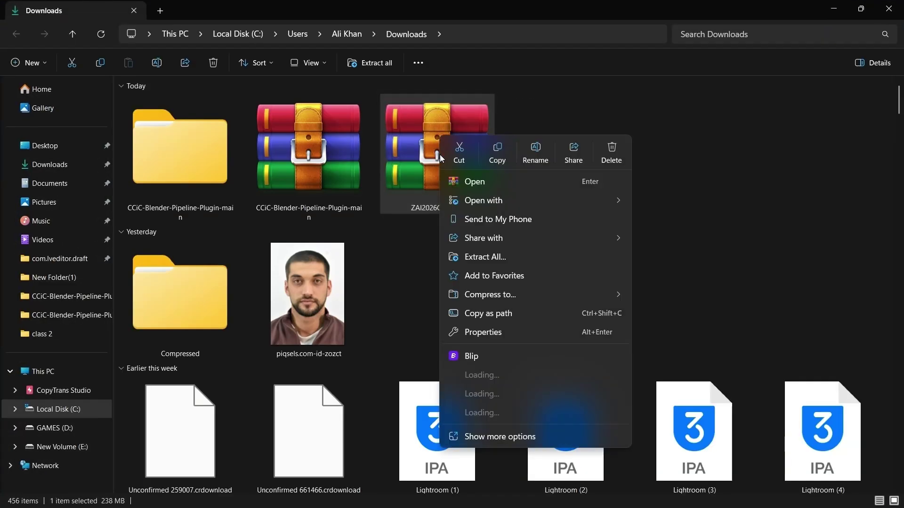
click(478, 436)
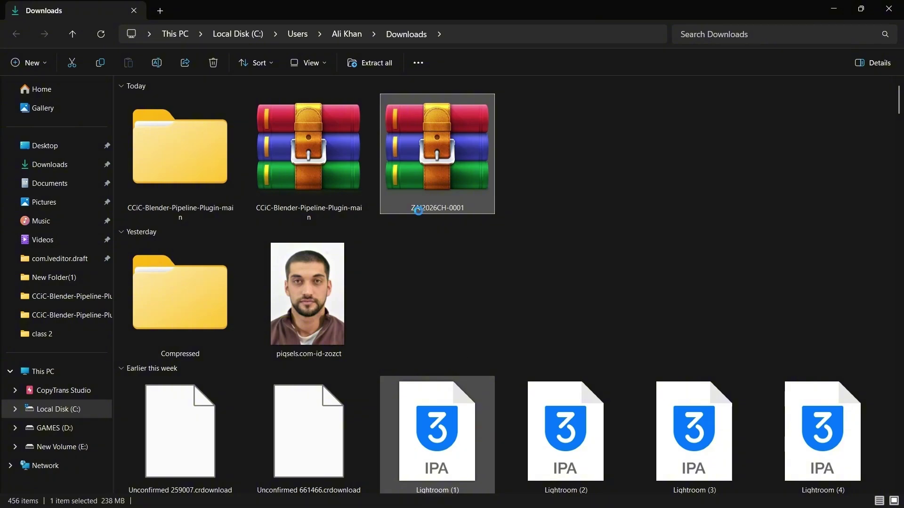
click(470, 220)
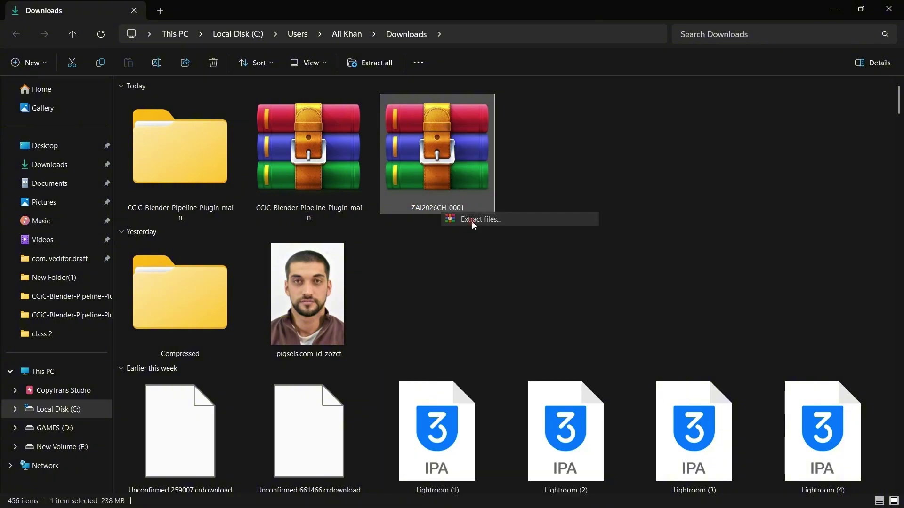
click(473, 372)
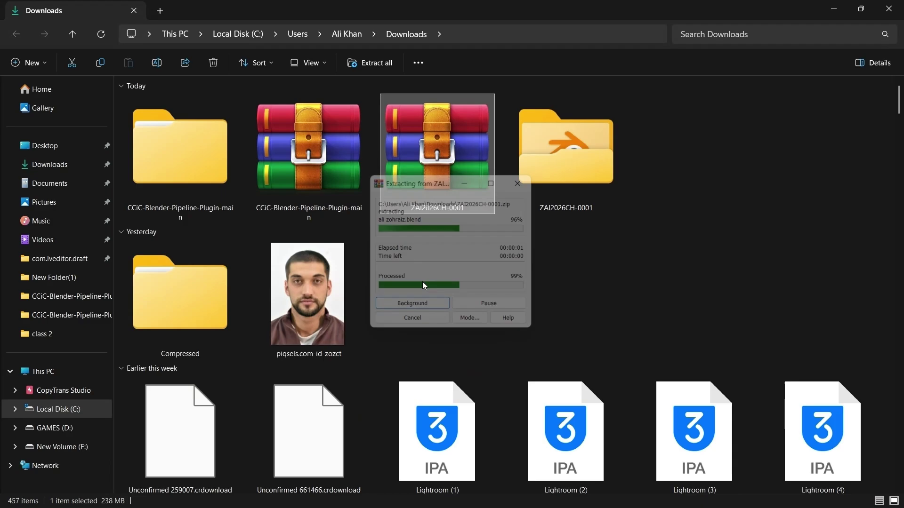
Open the extracted ZAI2026CH-0001 folder and select its BLEND file alongside Blender.
double_click(561, 165)
click(162, 117)
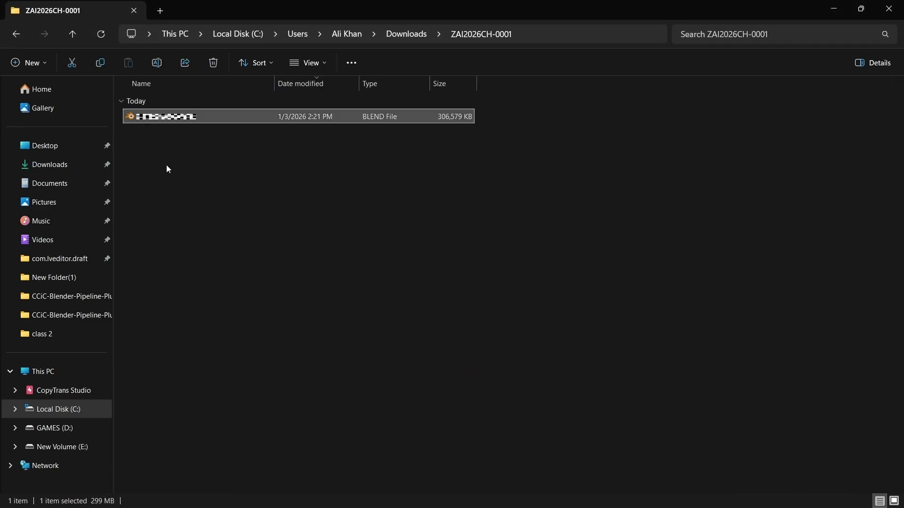
click(140, 118)
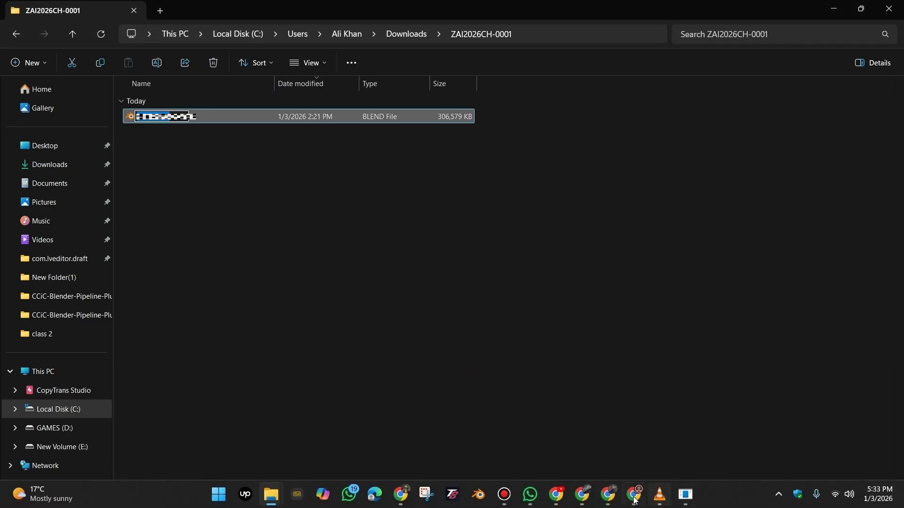
click(685, 495)
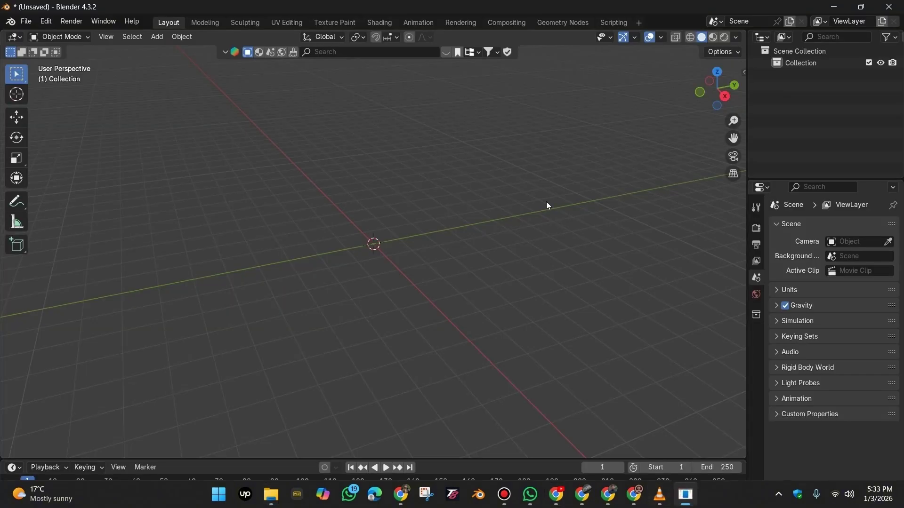
key(alt+Tab)
Drop the ZAI2026CH-0001 BLEND into Blender, open it without saving, and allow its rig scripts.
drag(122, 114, 377, 199)
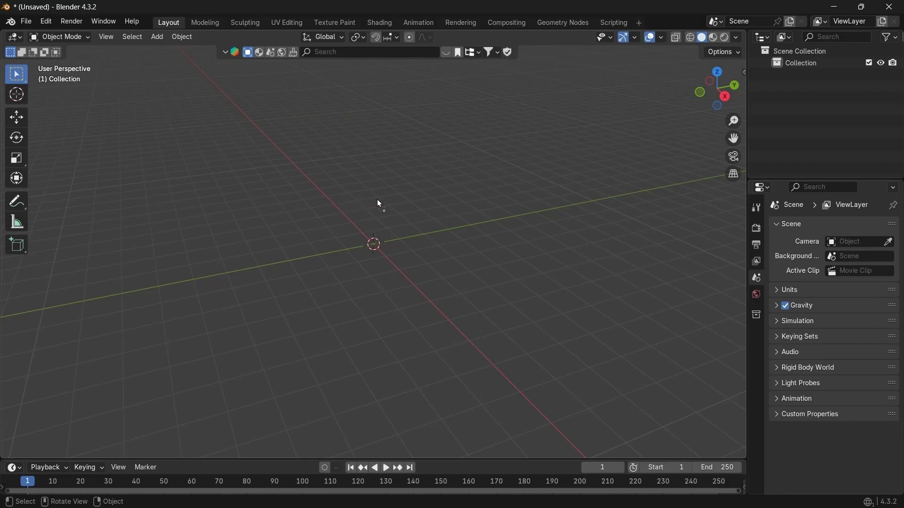
click(347, 198)
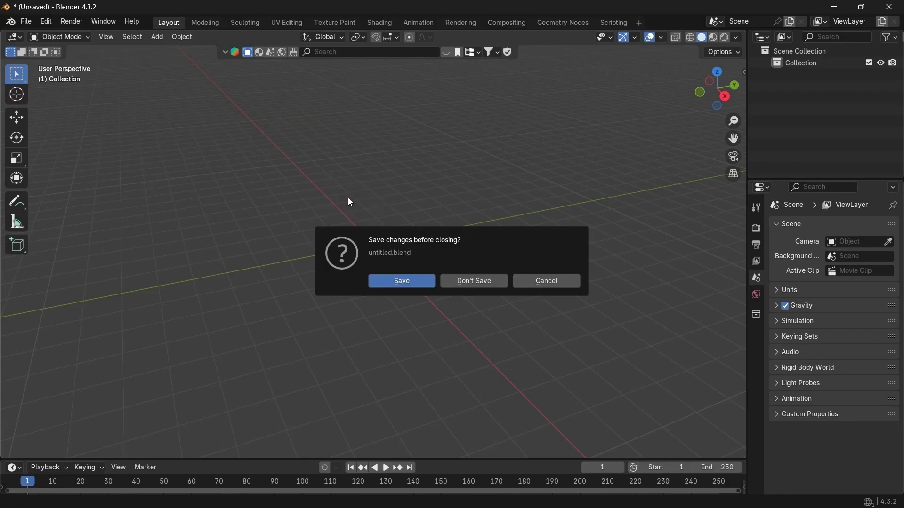
click(461, 280)
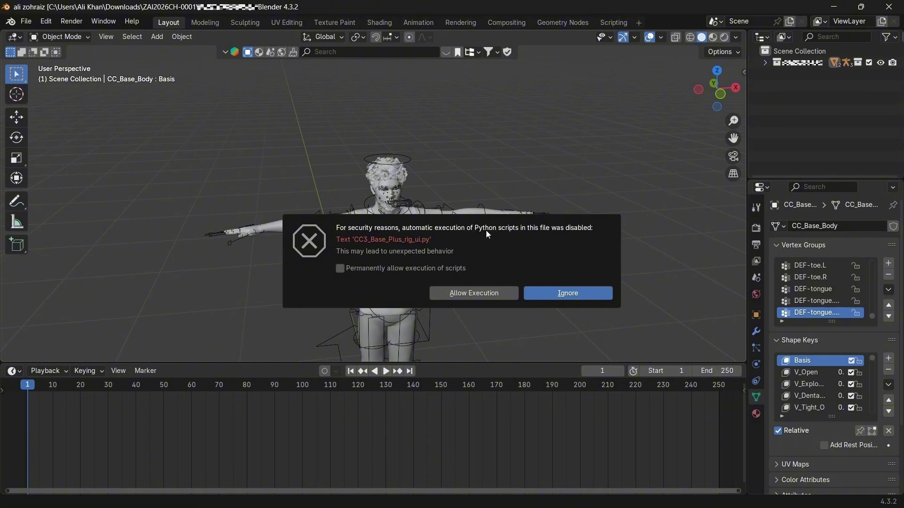
click(475, 295)
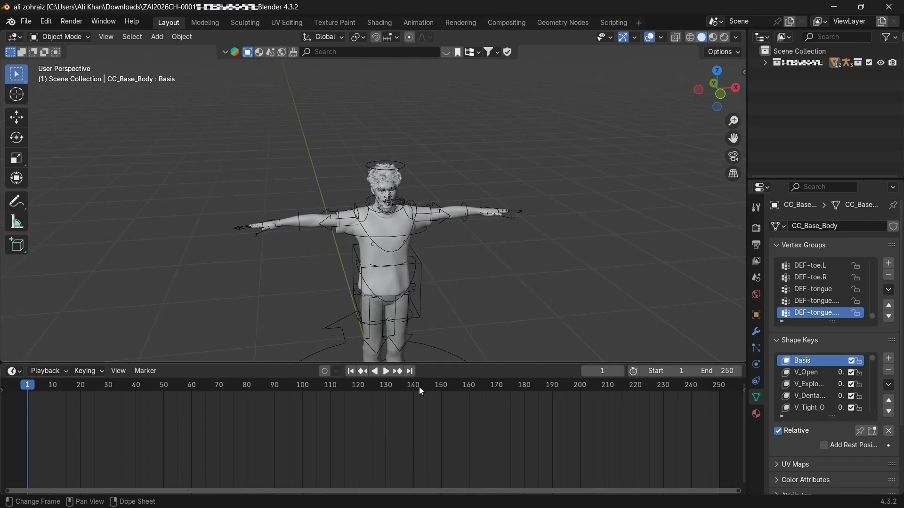
Open the reference portrait jpg from Downloads in Photos, then return to Blender.
key(alt+Tab)
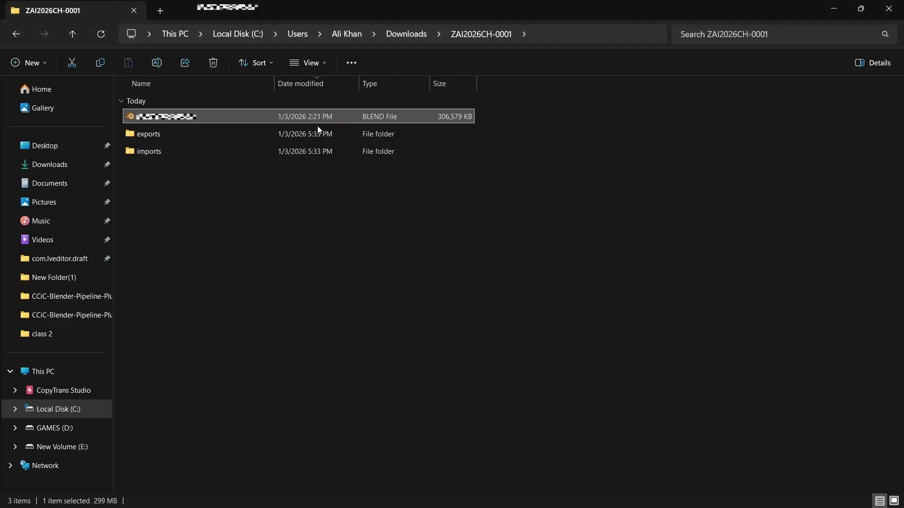
key(ctrl+t)
click(52, 172)
double_click(210, 289)
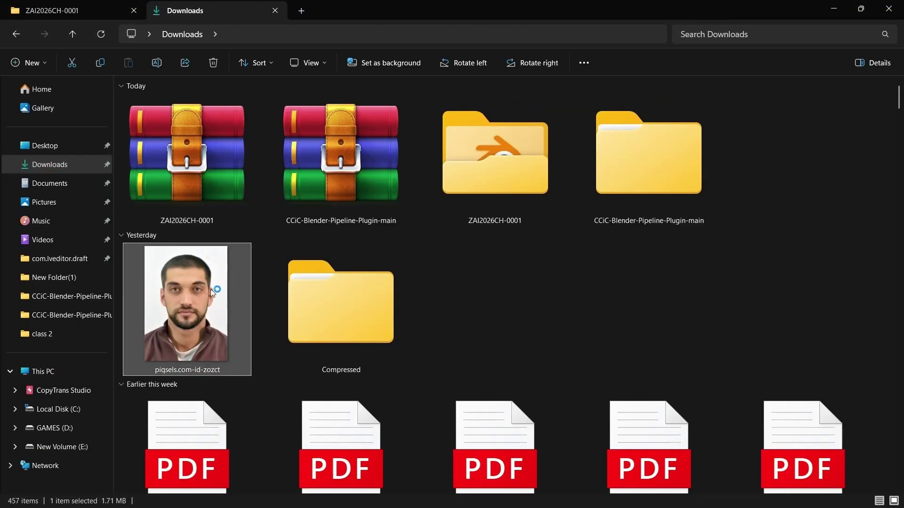
scroll(431, 310, up, 1)
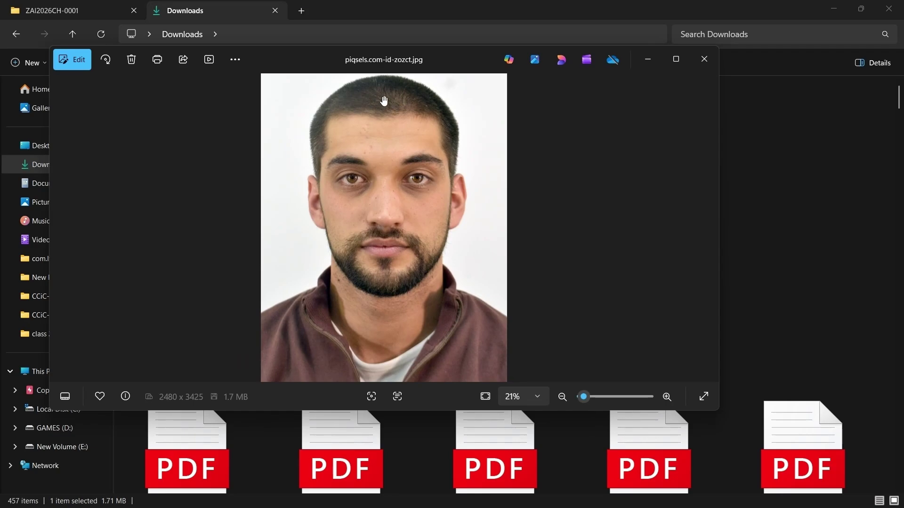
key(alt+Tab)
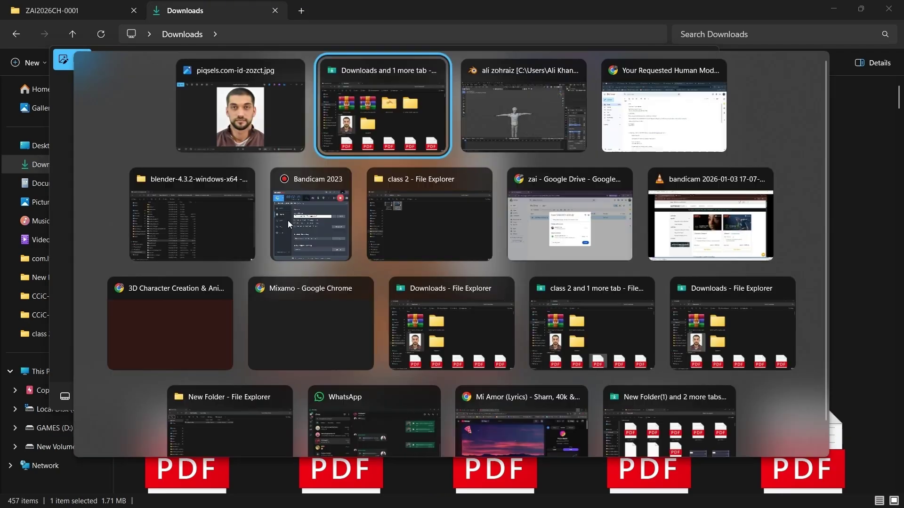
click(506, 142)
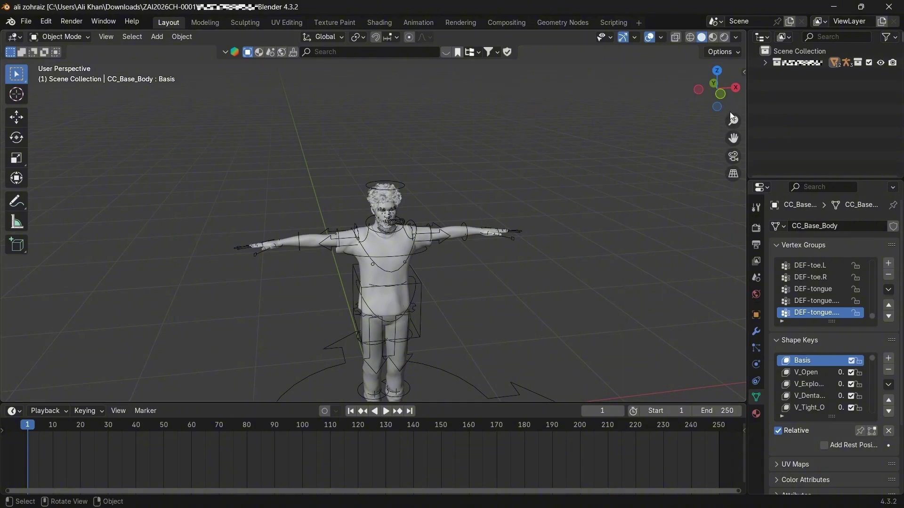
Frame the character, enter Pose Mode and test-move both foot IK controls.
key(Home)
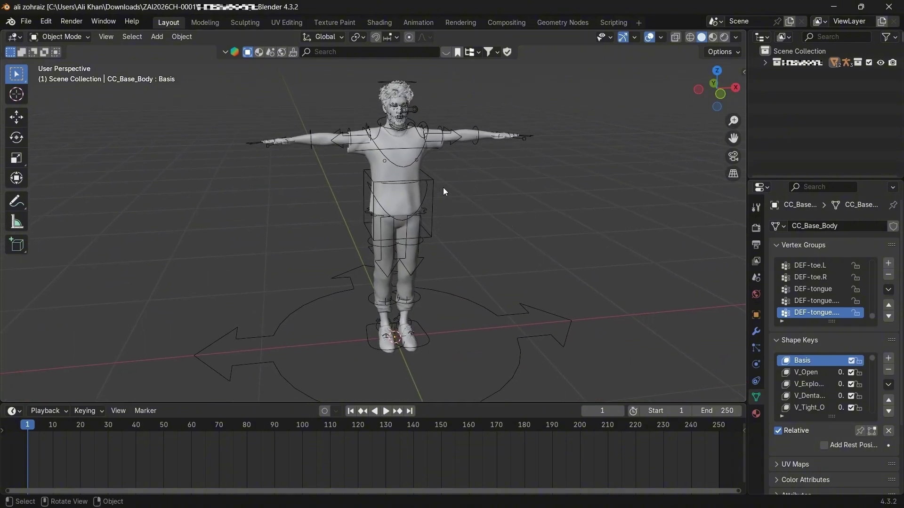
click(432, 188)
click(60, 36)
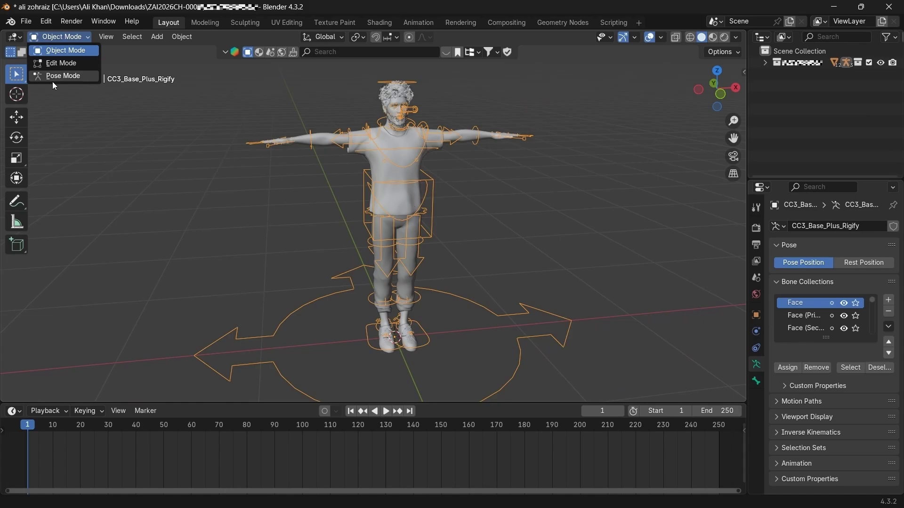
click(52, 81)
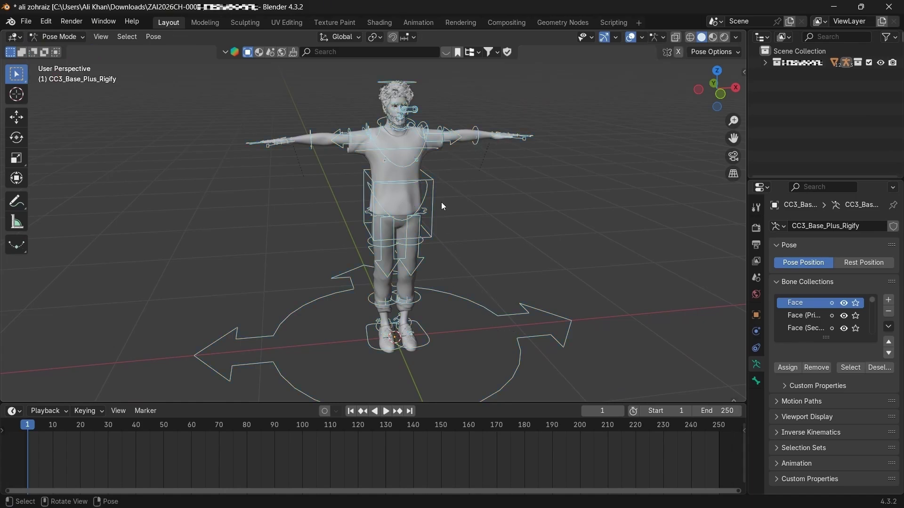
click(425, 334)
key(g)
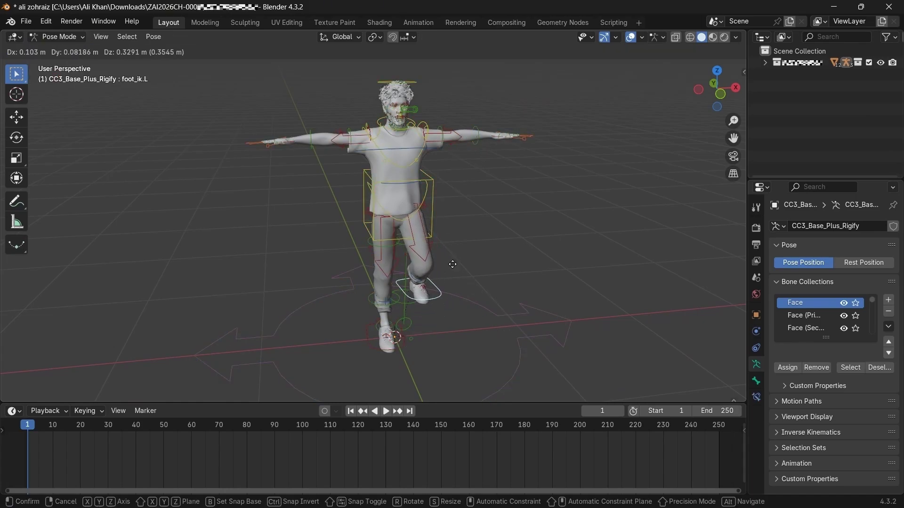
key(Escape)
click(370, 340)
key(g)
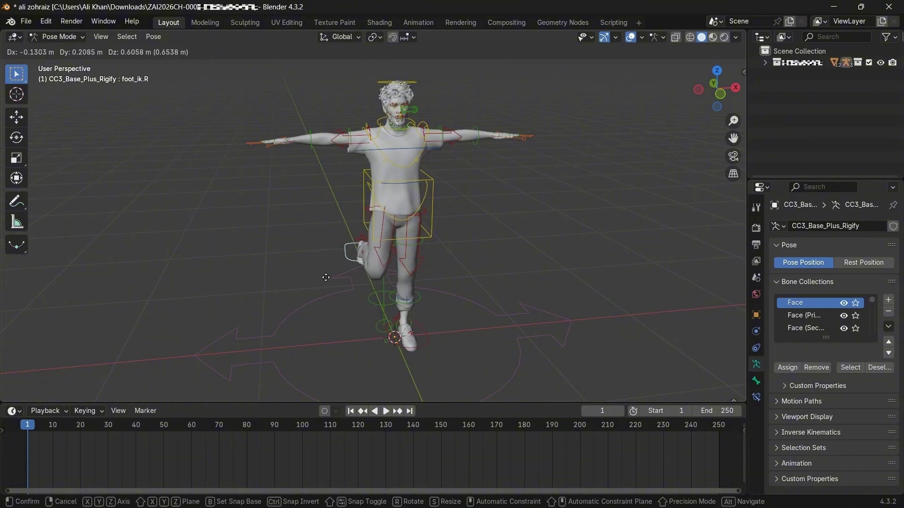
key(Escape)
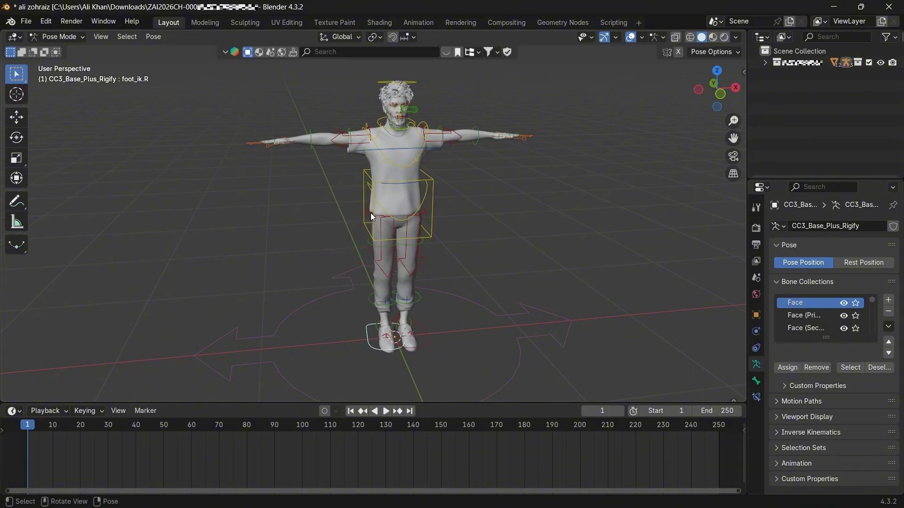
Test-move the right thigh and torso controls, then return to Object Mode.
click(371, 212)
key(g)
key(Escape)
key(g)
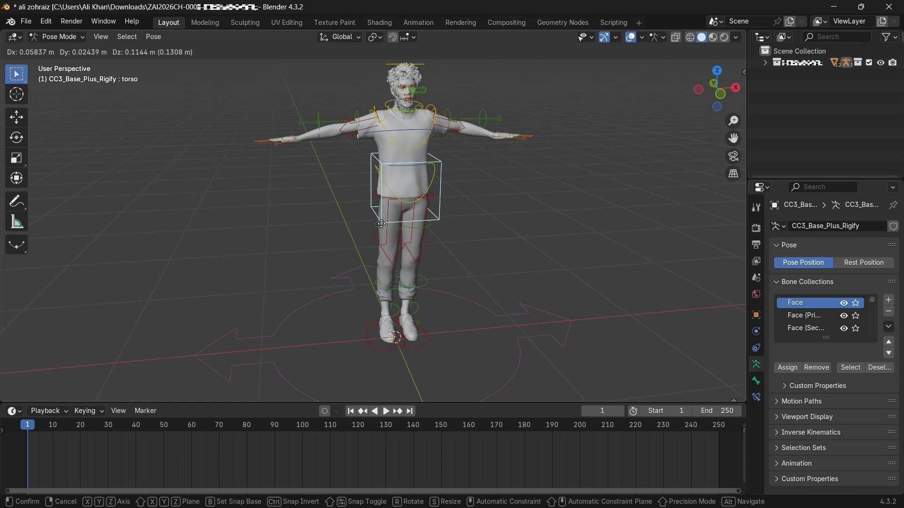
key(Escape)
click(81, 37)
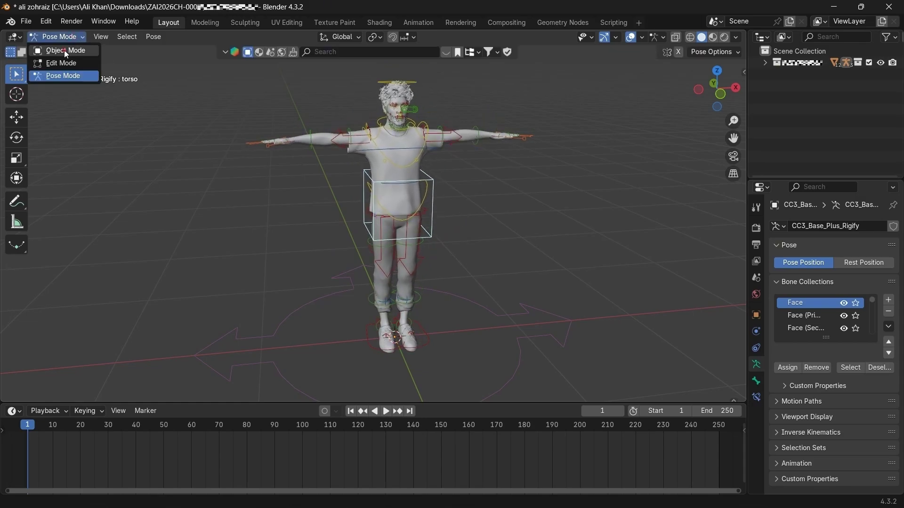
click(64, 50)
Select CC3_Base_Plus_Rigify in the Outliner and toggle its visibility.
click(881, 63)
click(881, 63)
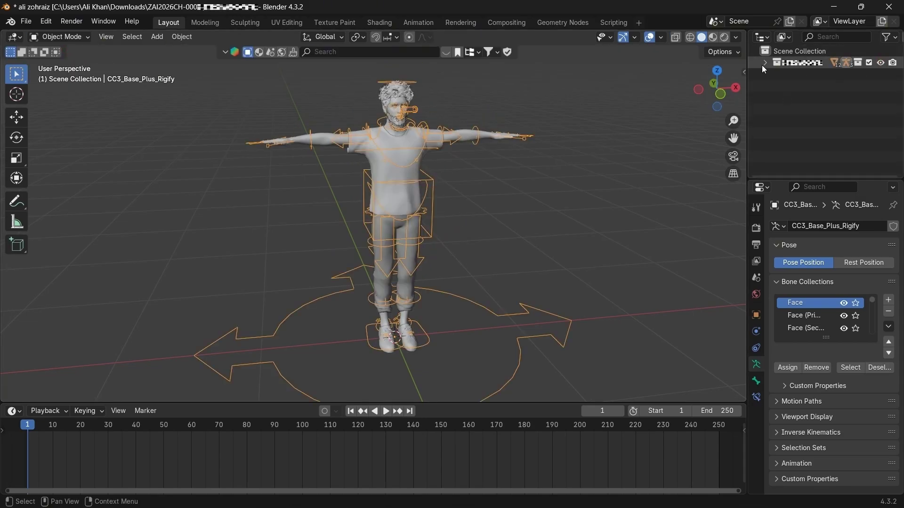
click(764, 62)
click(567, 221)
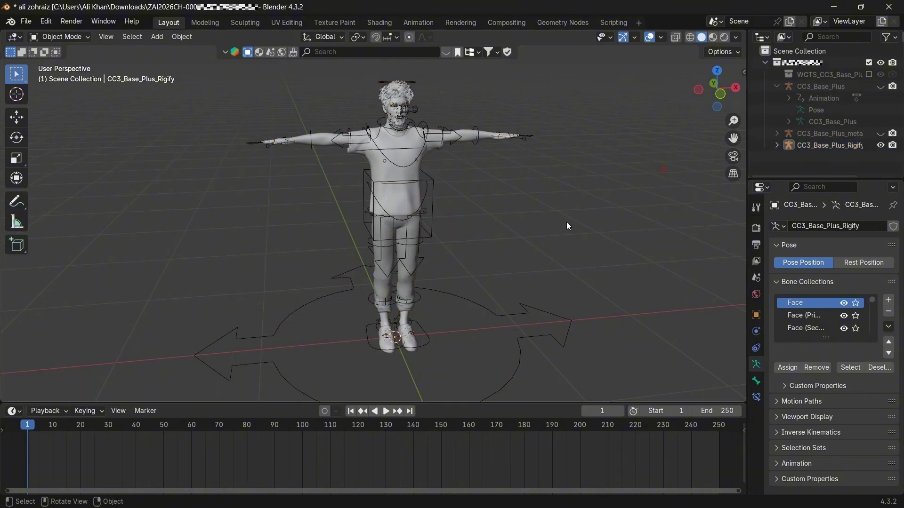
click(499, 313)
Hide the rig and switch the viewport to Rendered shading on the character.
key(h)
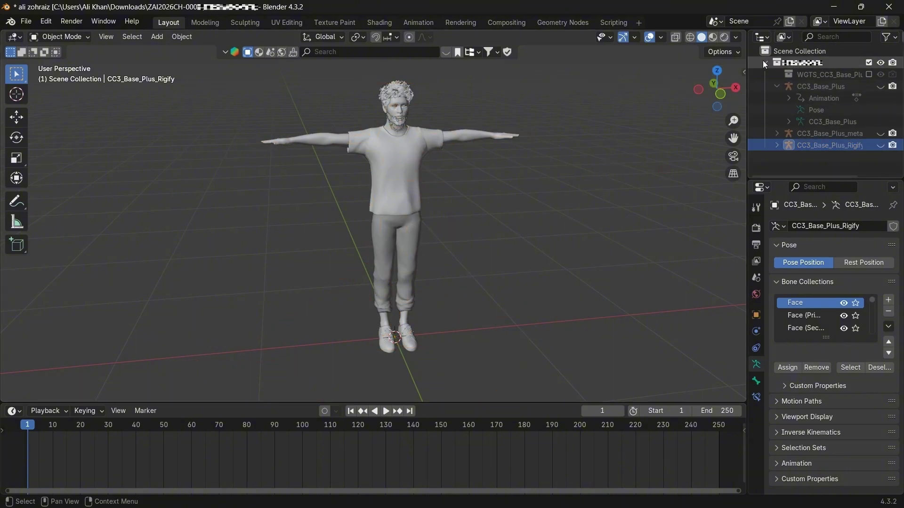
click(763, 61)
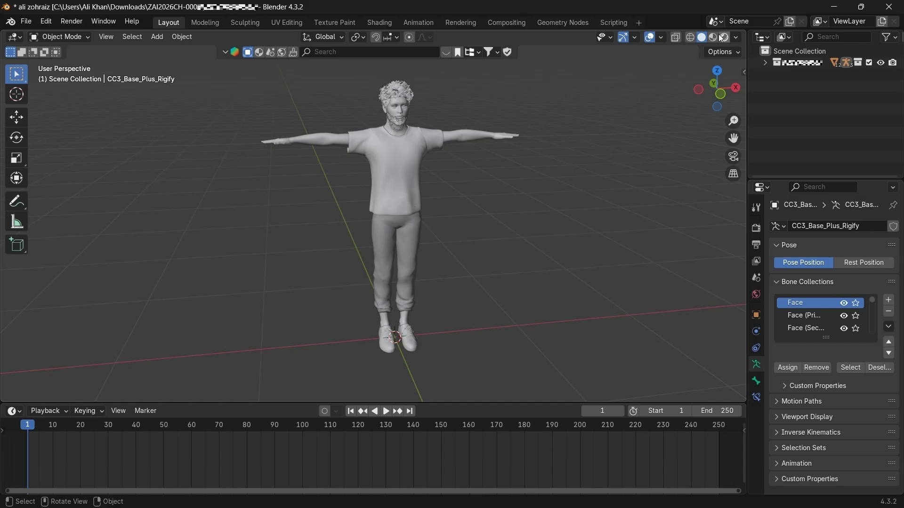
click(724, 37)
drag(733, 138, 699, 152)
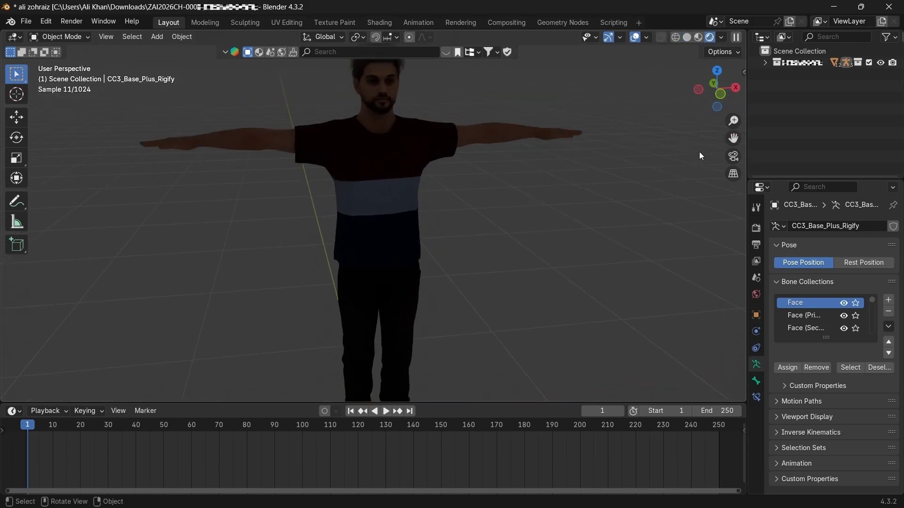
Add an area light and raise it above the character's head.
key(shift+a)
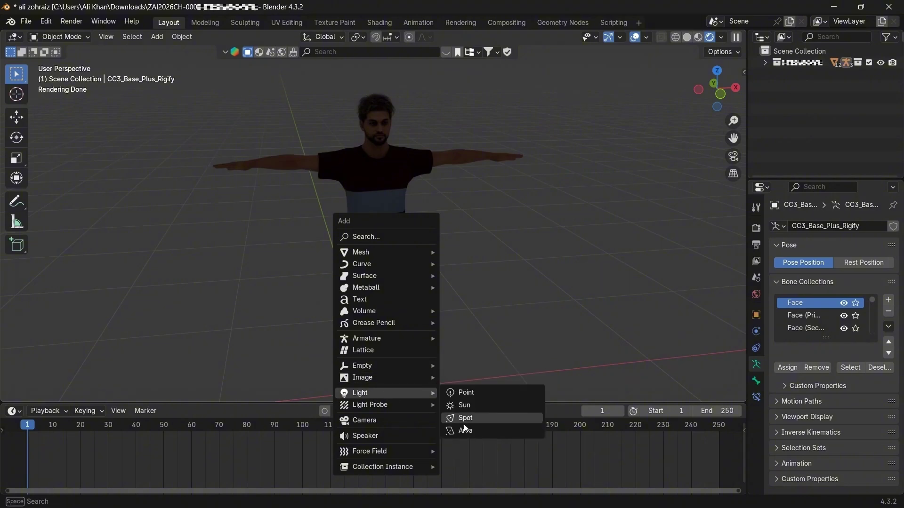
click(468, 431)
key(g)
key(z)
click(593, 230)
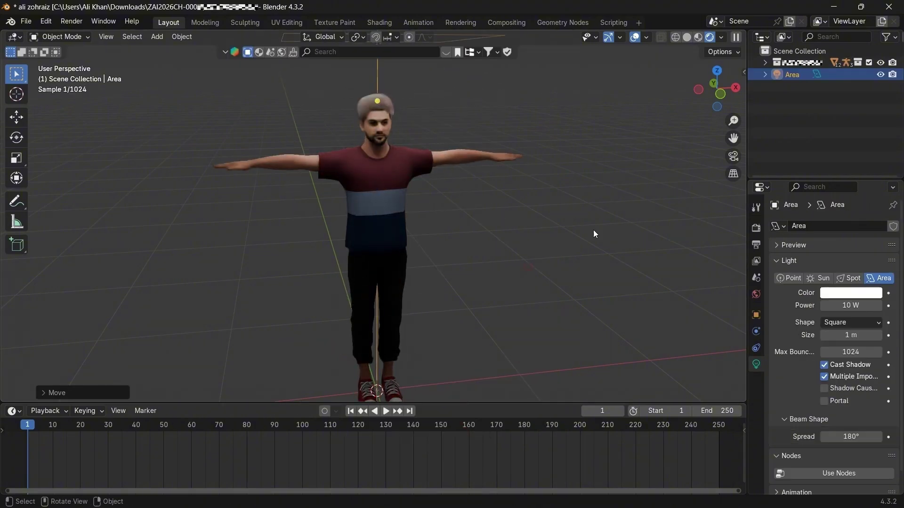
key(g)
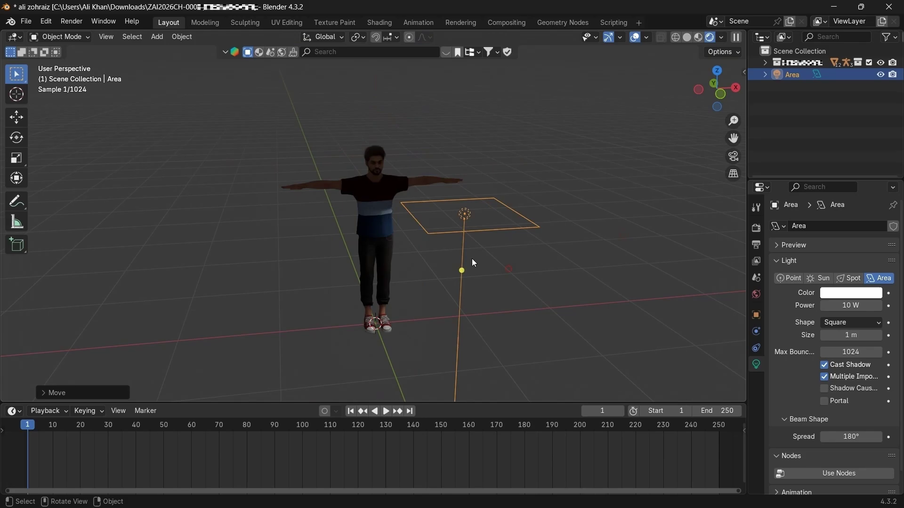
key(r)
In top view, move and rotate the area light to face the character.
click(717, 71)
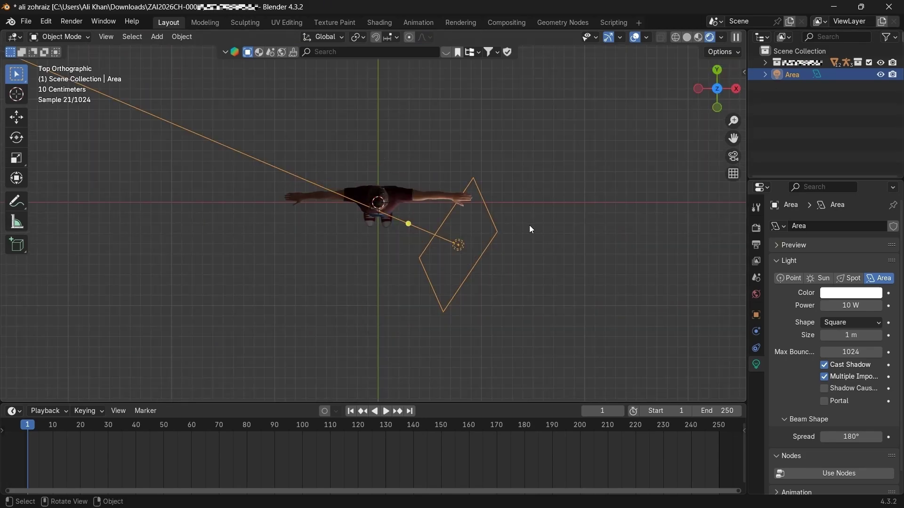
key(g)
click(510, 372)
key(r)
click(449, 269)
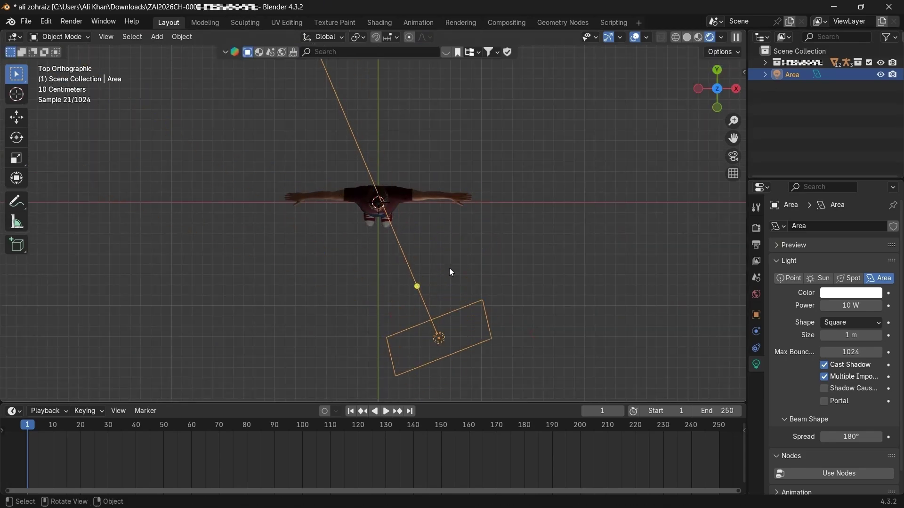
key(g)
key(z)
key(z)
click(470, 282)
Orbit back to a front perspective to check the face lighting, then deselect the light.
scroll(443, 220, up, 5)
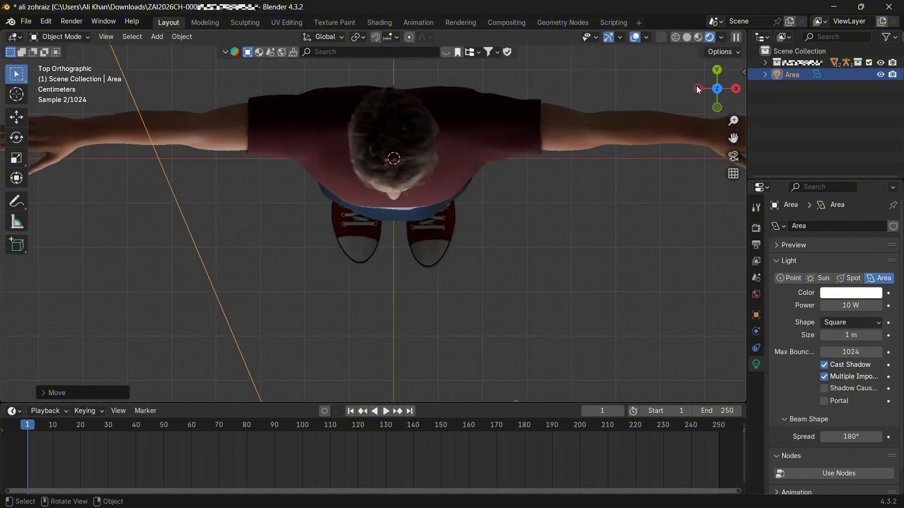
drag(696, 86, 724, 145)
scroll(724, 145, up, 2)
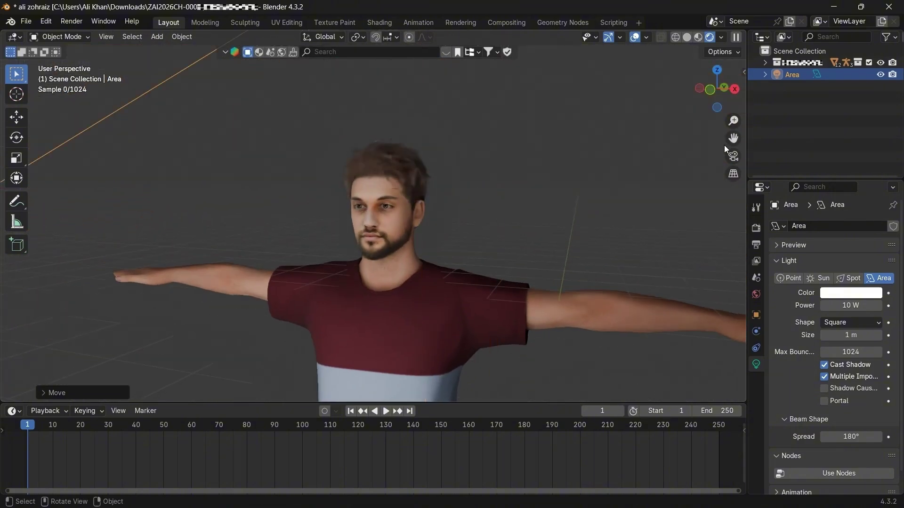
scroll(724, 145, up, 3)
drag(717, 90, 678, 94)
click(380, 285)
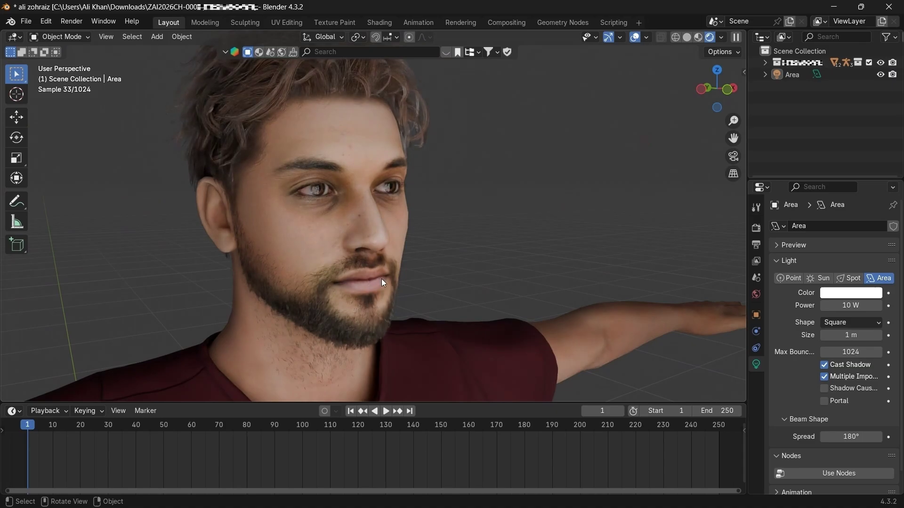
Show the Cycles render settings and orbit to a side view of the head.
scroll(388, 222, down, 2)
scroll(388, 222, up, 1)
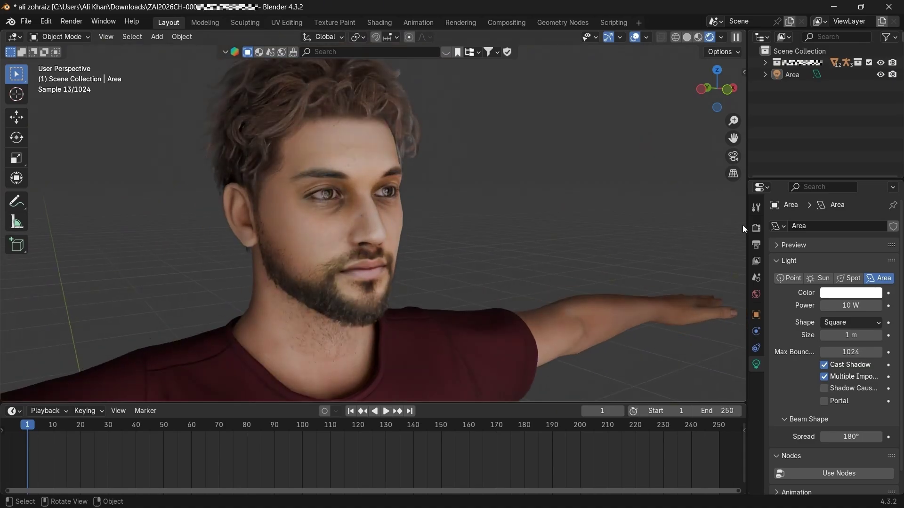
click(756, 227)
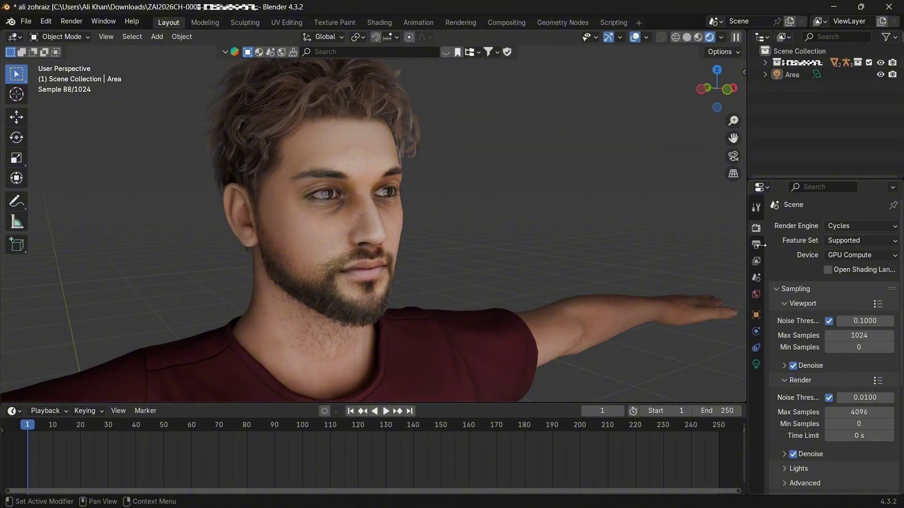
drag(391, 238, 380, 238)
mouse_move(717, 89)
mouse_down()
mouse_move(678, 89)
mouse_move(664, 168)
mouse_up()
scroll(524, 343, down, 3)
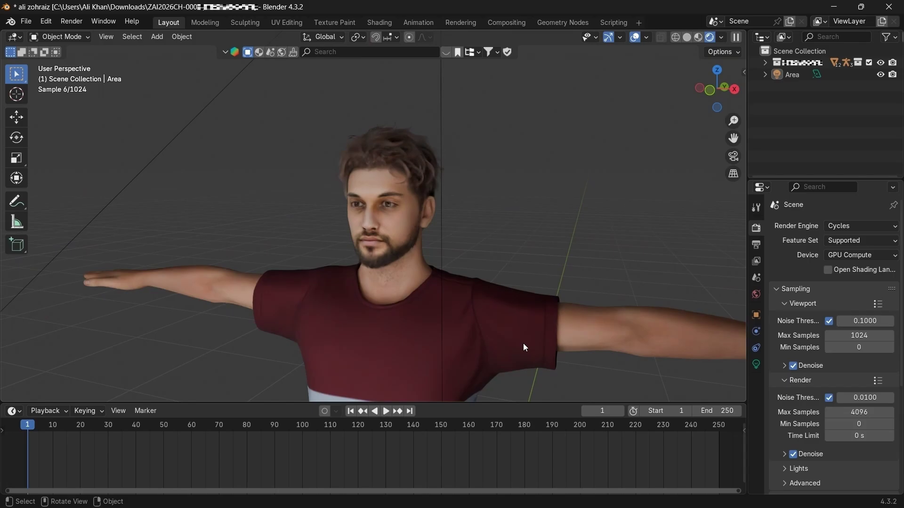
Inspect the T-shirt and body meshes by toggling each into Edit Mode and back.
click(488, 329)
scroll(487, 329, down, 2)
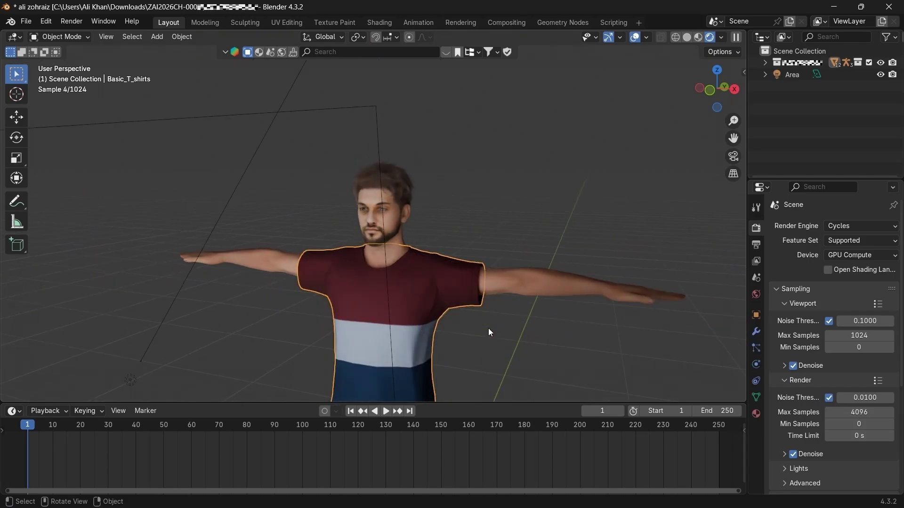
key(Tab)
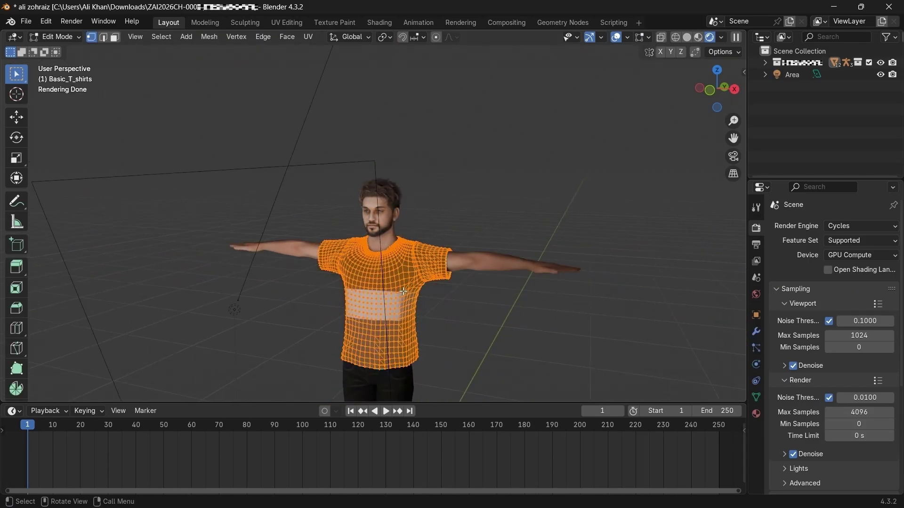
scroll(391, 301, up, 1)
key(Tab)
click(516, 286)
key(Tab)
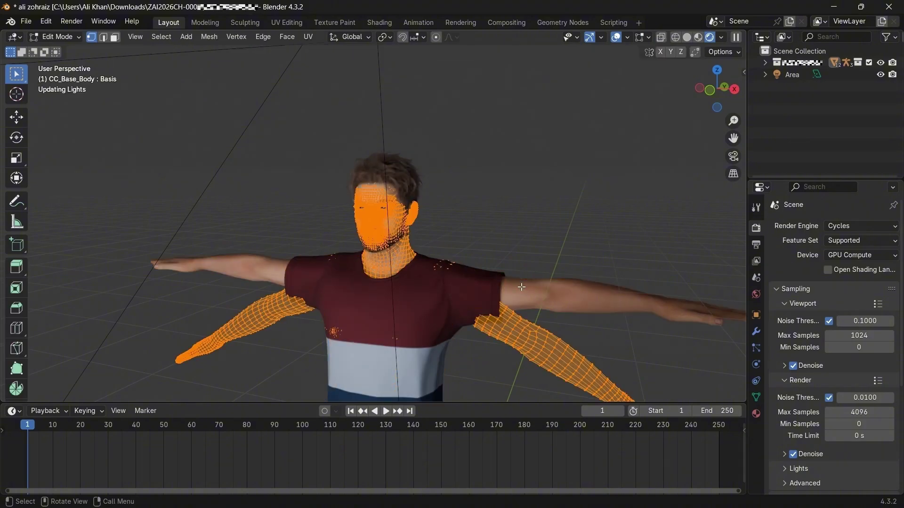
key(Tab)
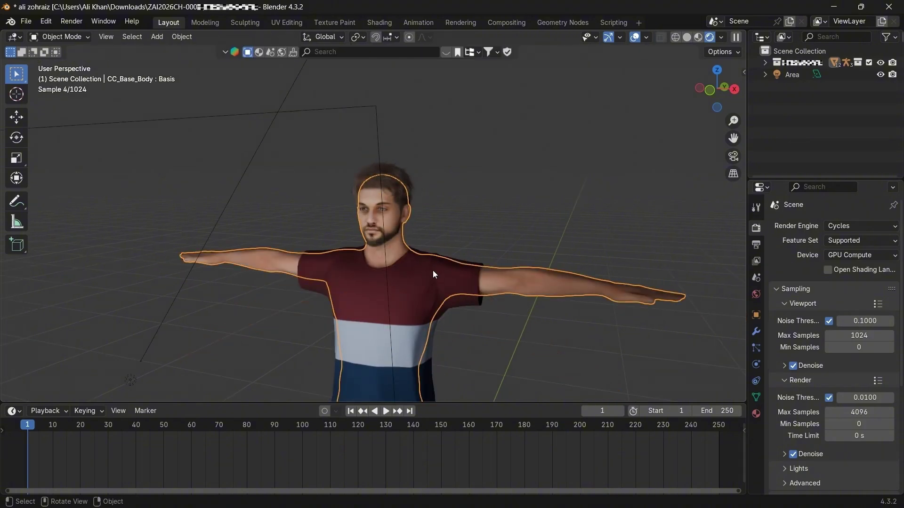
scroll(429, 151, up, 1)
Select the hair and Biker_Jeans, view the character from the front, and bring up the reference photo.
click(424, 160)
scroll(448, 249, down, 3)
scroll(455, 294, down, 1)
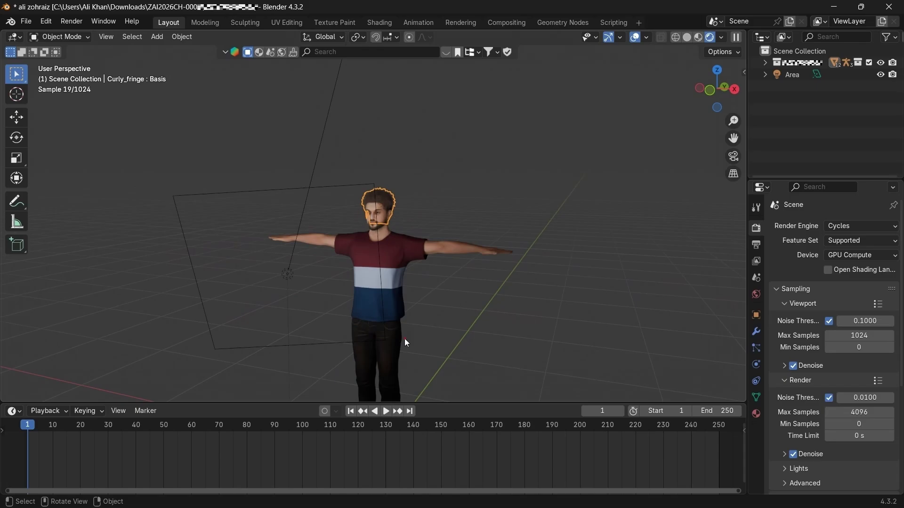
click(399, 338)
click(715, 96)
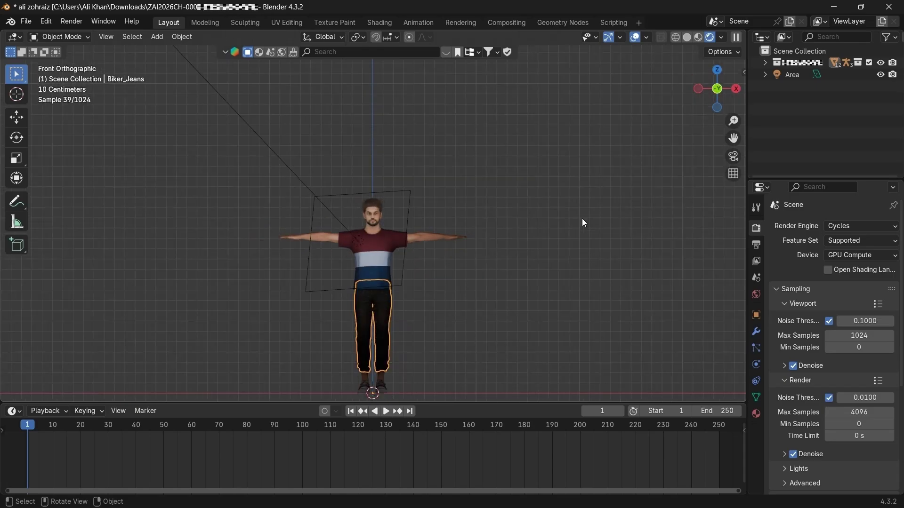
scroll(582, 218, up, 2)
scroll(579, 219, up, 1)
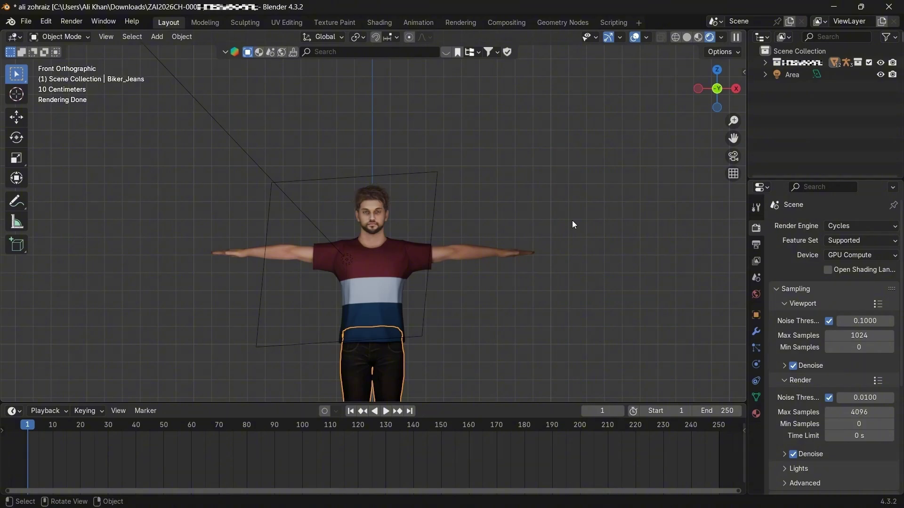
key(alt+Tab)
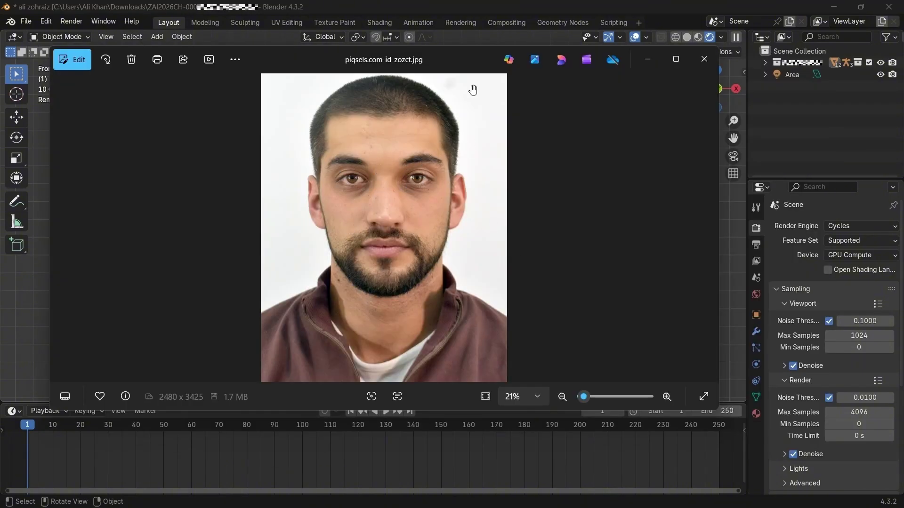
Move the piqsels.com-id-zozct.jpg photo viewer to the screen's right half and adjust its zoom.
drag(493, 60, 853, 81)
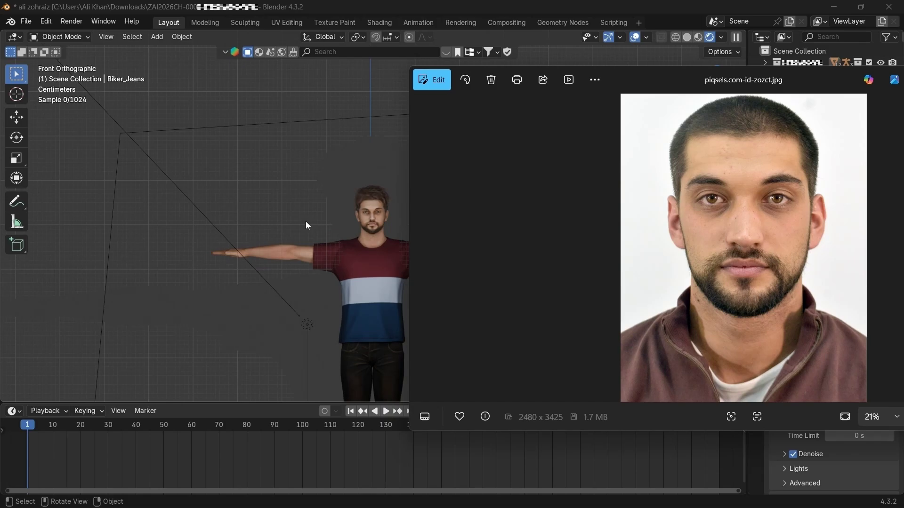
scroll(318, 225, up, 2)
scroll(315, 228, down, 1)
scroll(314, 229, up, 2)
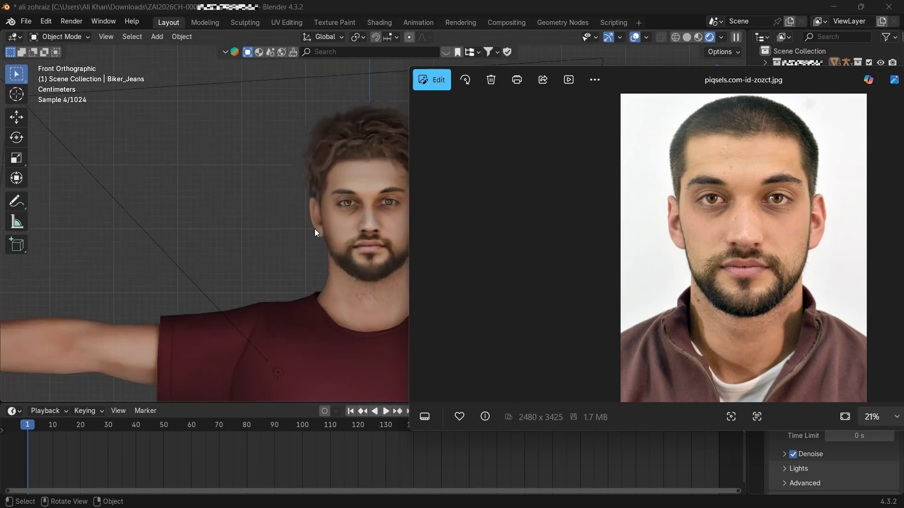
Shift the character left in Blender's view and nudge the photo viewer beside it.
key(alt+Tab)
drag(734, 138, 639, 186)
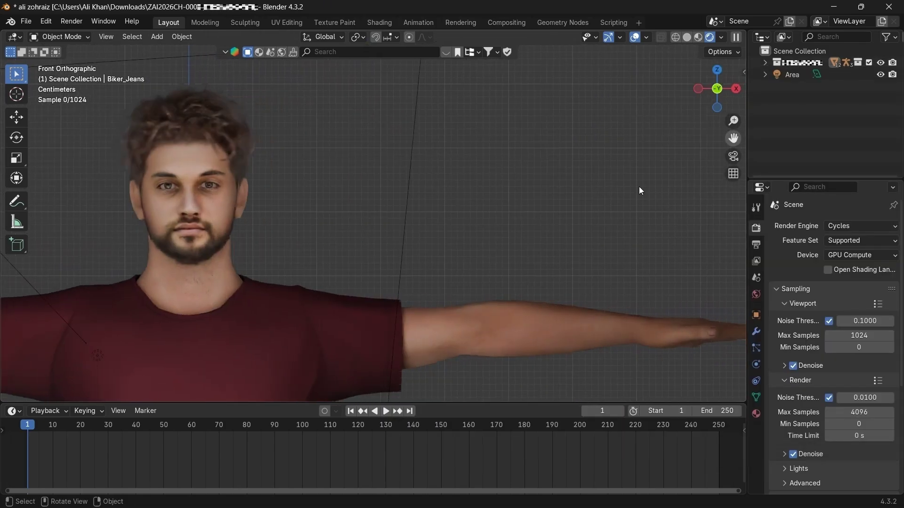
key(alt+Tab)
drag(660, 77, 547, 66)
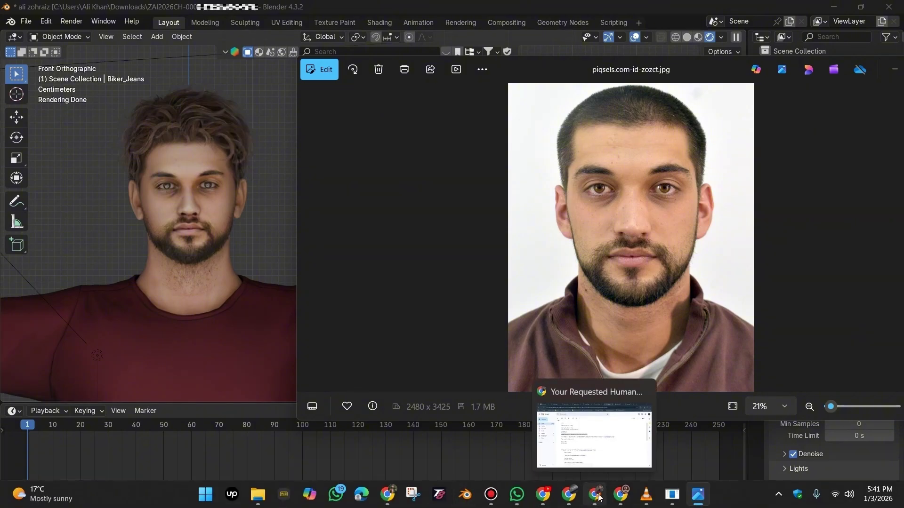
Show the Zohraiz AI model-ready email from the Gmail tab in Chrome.
click(598, 498)
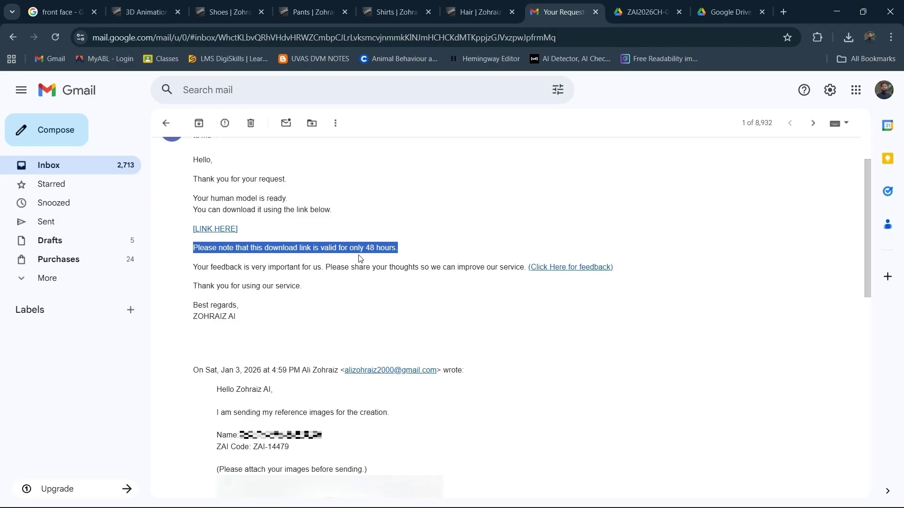